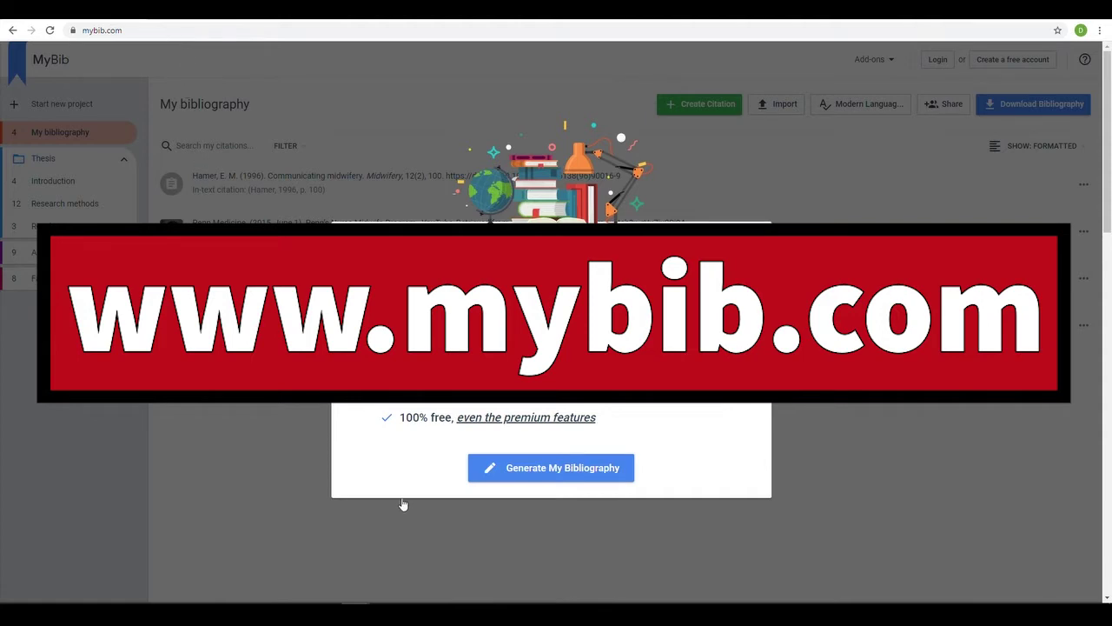
- Start generating a bibliography and set the project's citation style to Anglia Ruskin University - Harvard
left_click(559, 470)
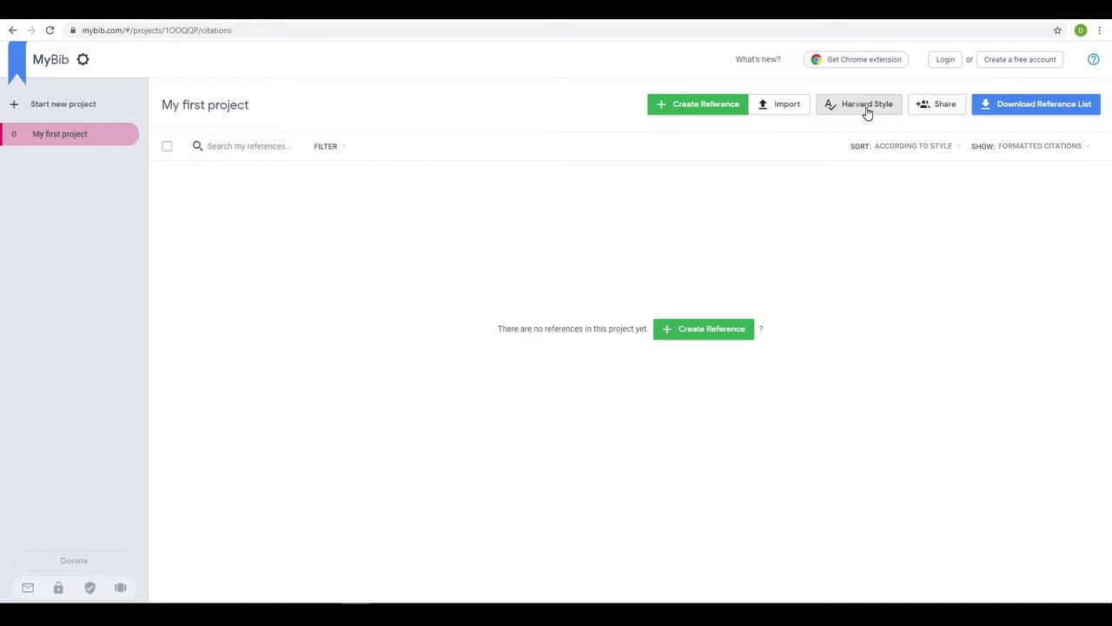
left_click(866, 113)
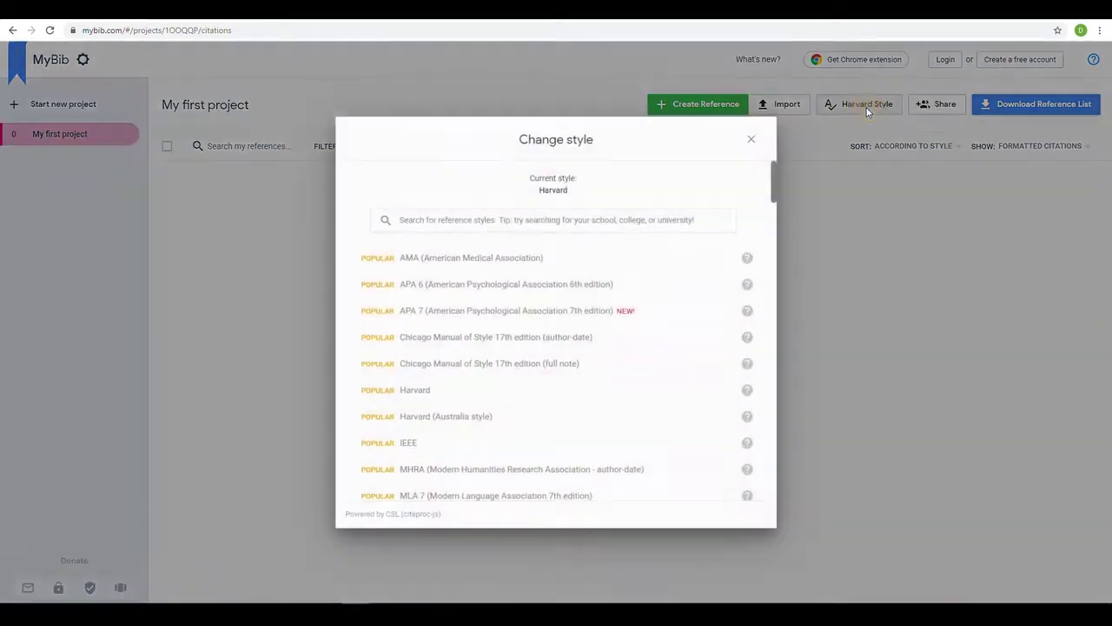
left_click(550, 223)
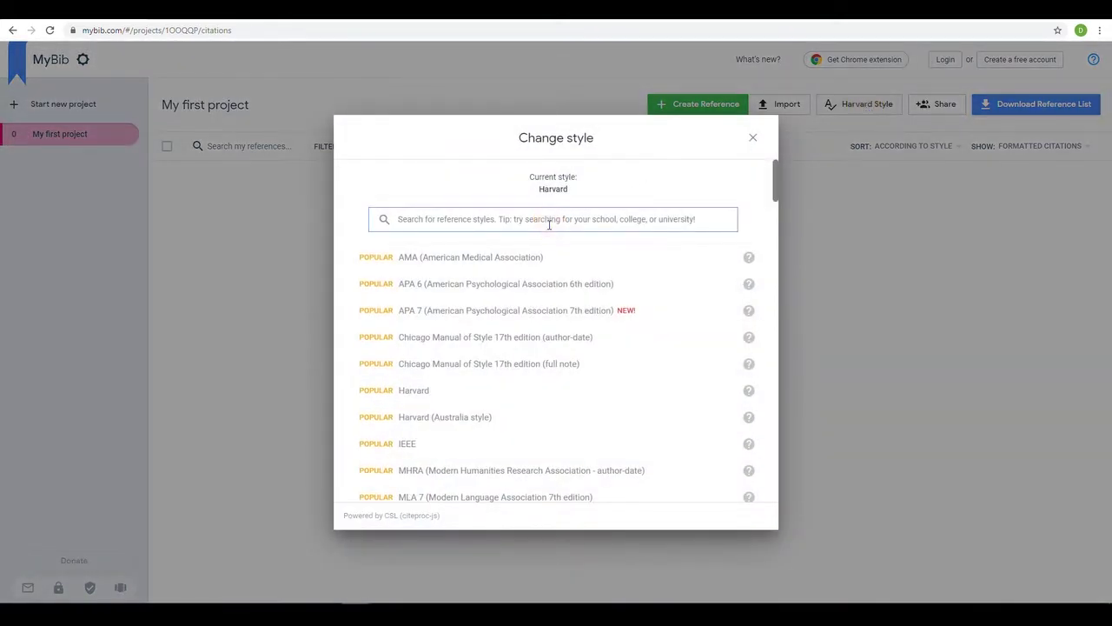
type("anglia")
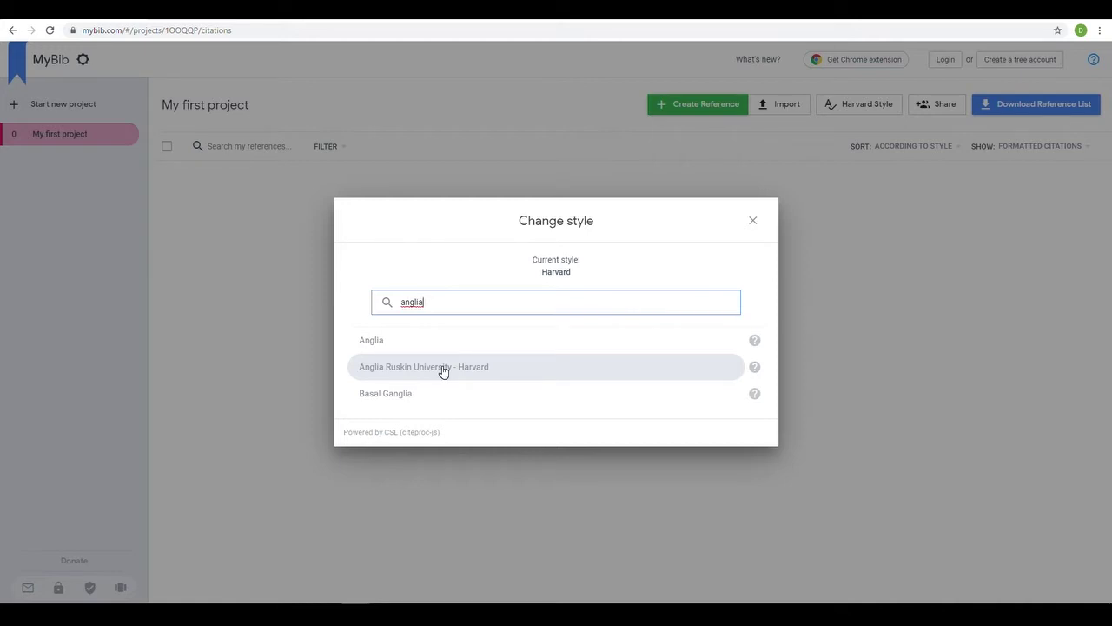
left_click(443, 369)
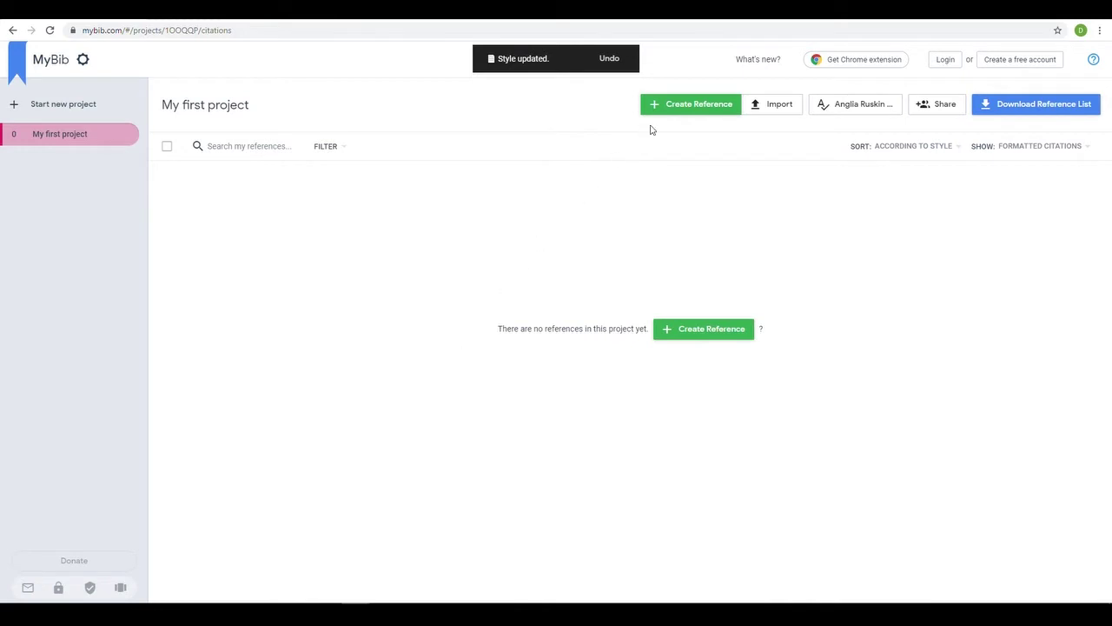
left_click(677, 112)
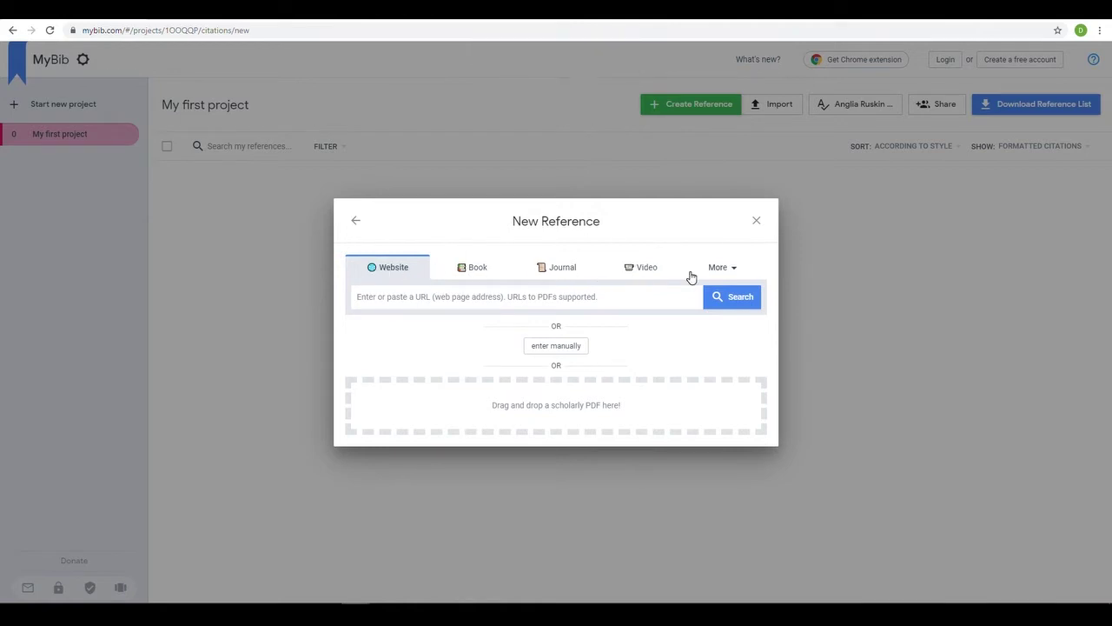
left_click(467, 271)
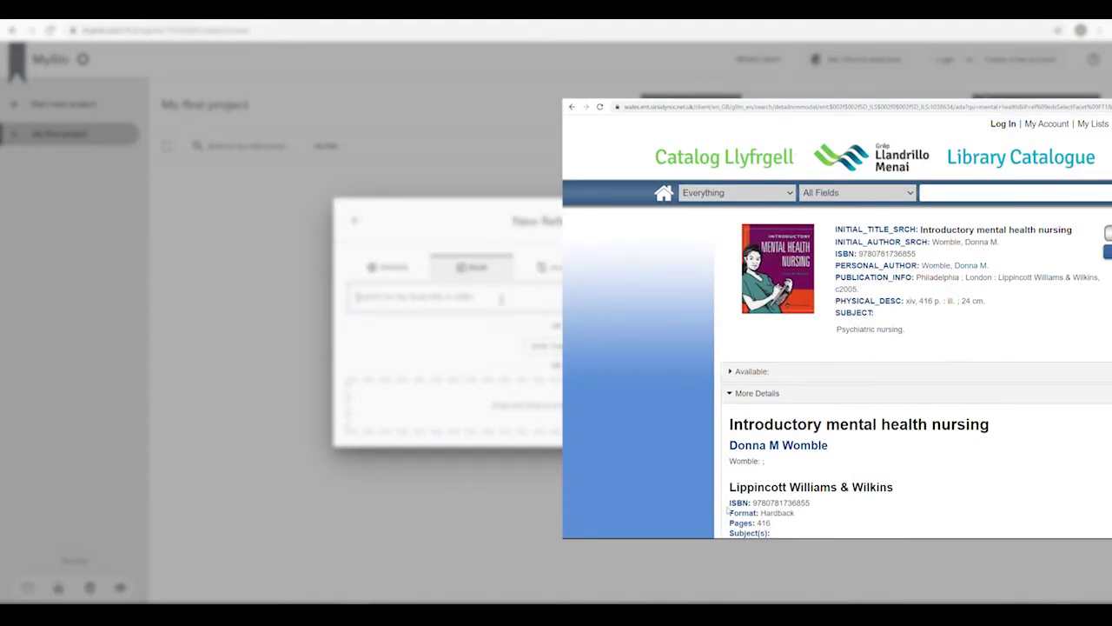
left_click_drag(752, 502, 813, 503)
right_click(806, 502)
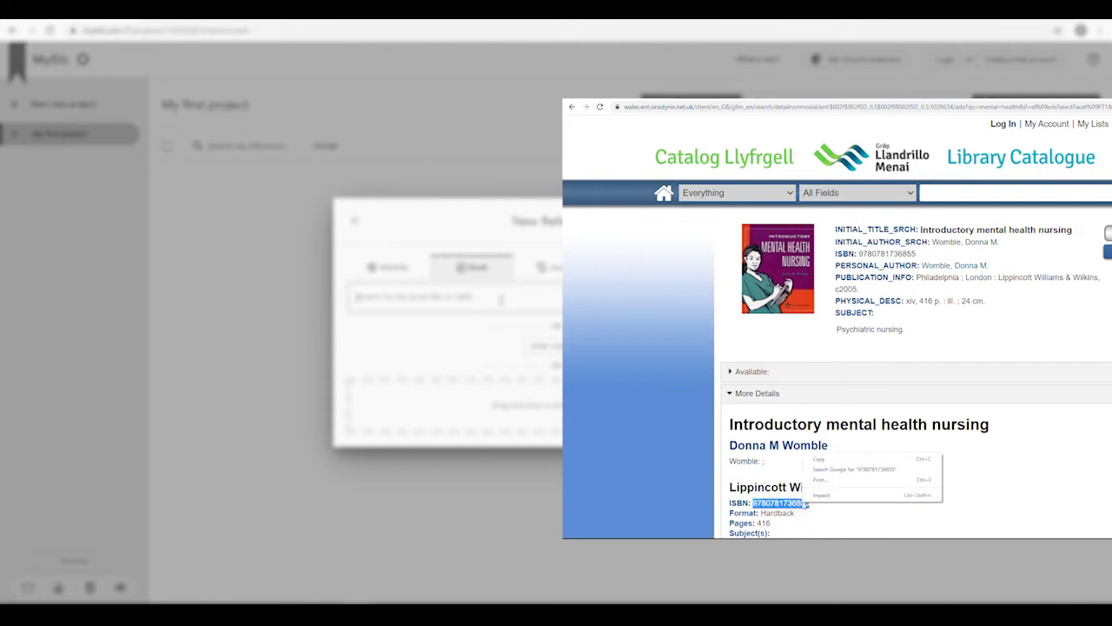
left_click(837, 461)
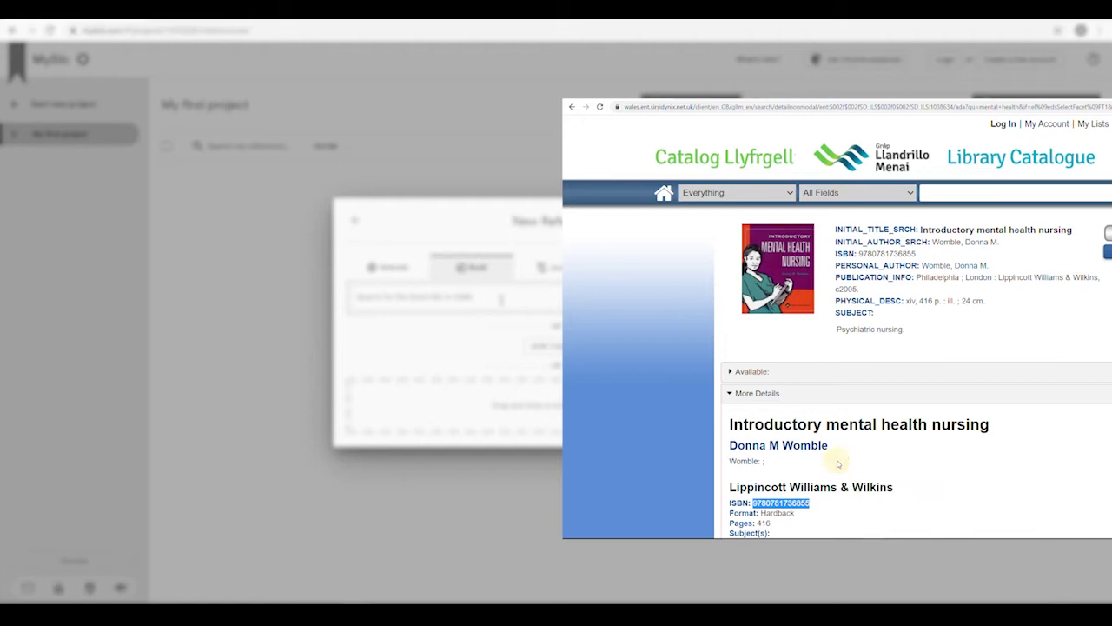
right_click(500, 299)
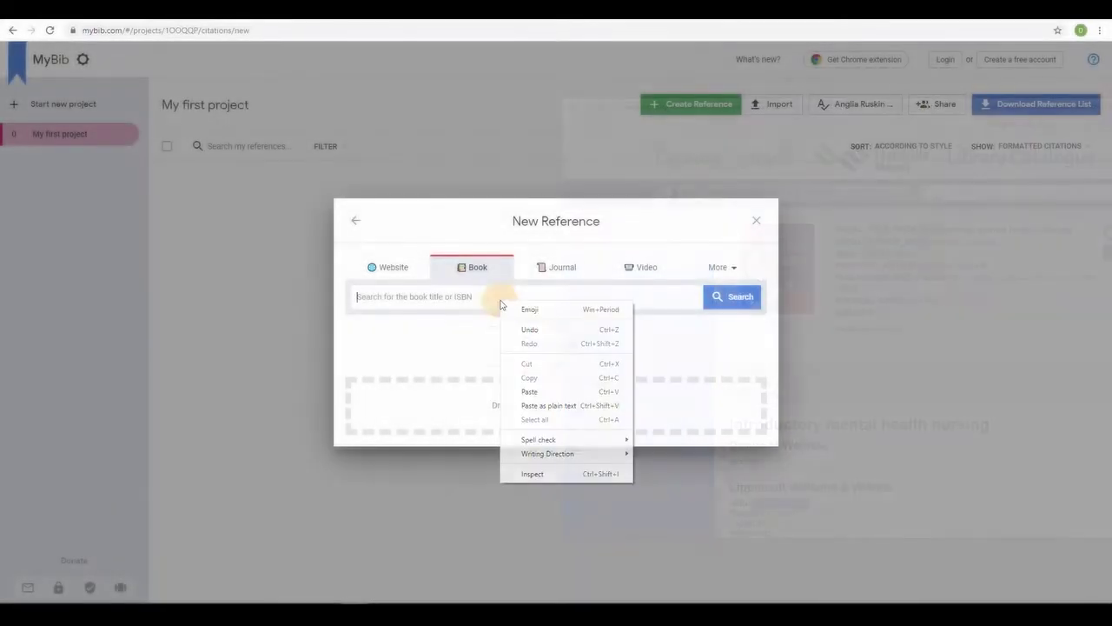
left_click(573, 391)
left_click(720, 301)
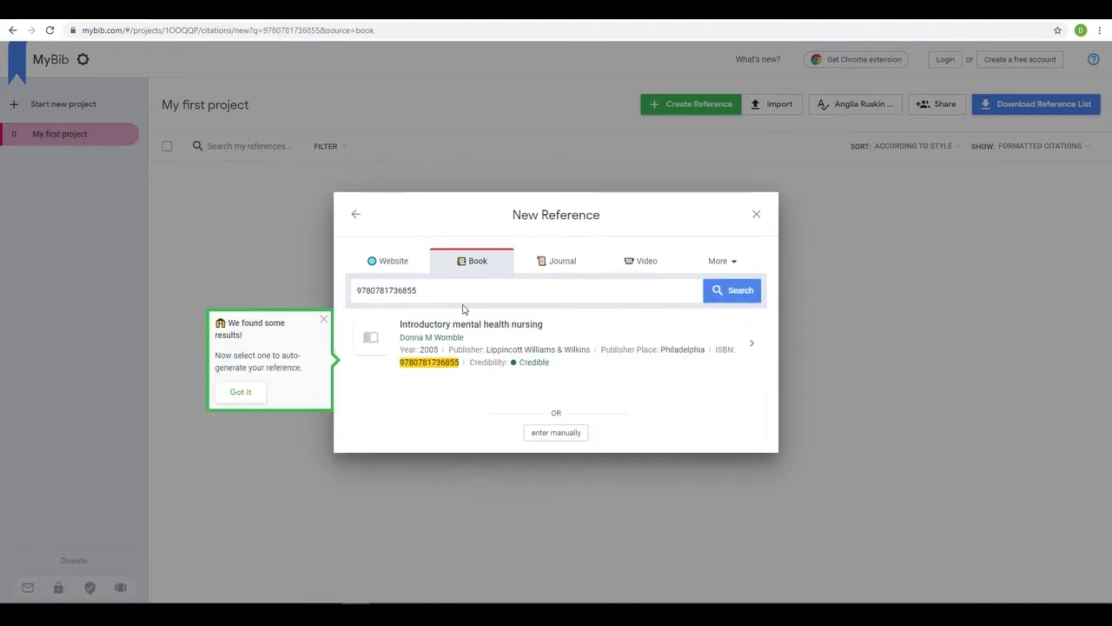
- Choose the found book "Introductory mental health nursing", apply all suggested title capitalisation fixes and save the reference
left_click(609, 349)
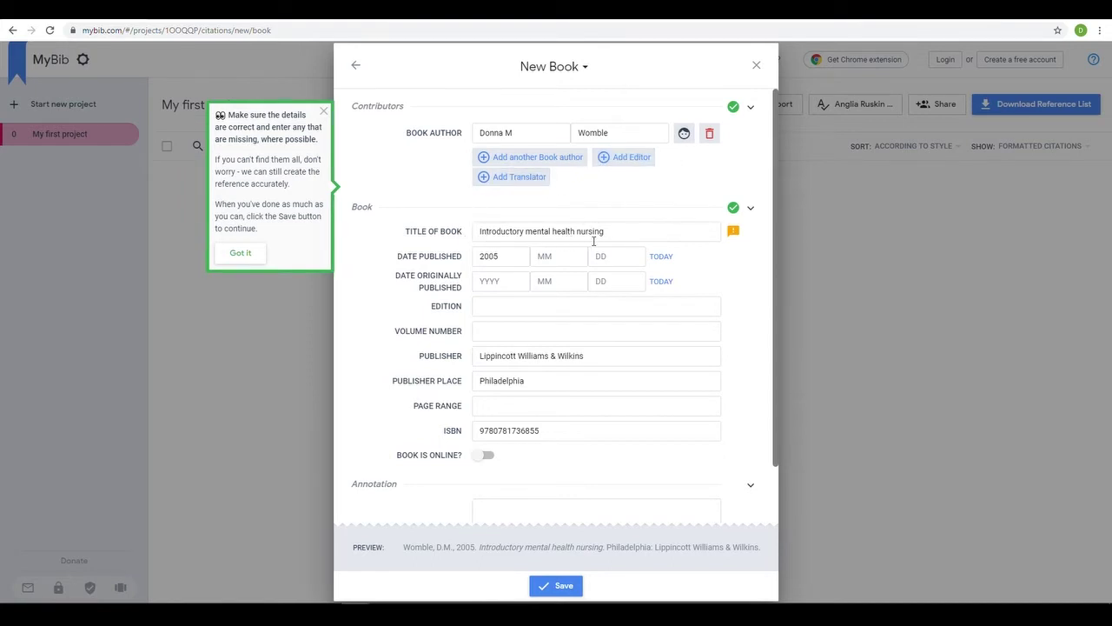
left_click(734, 234)
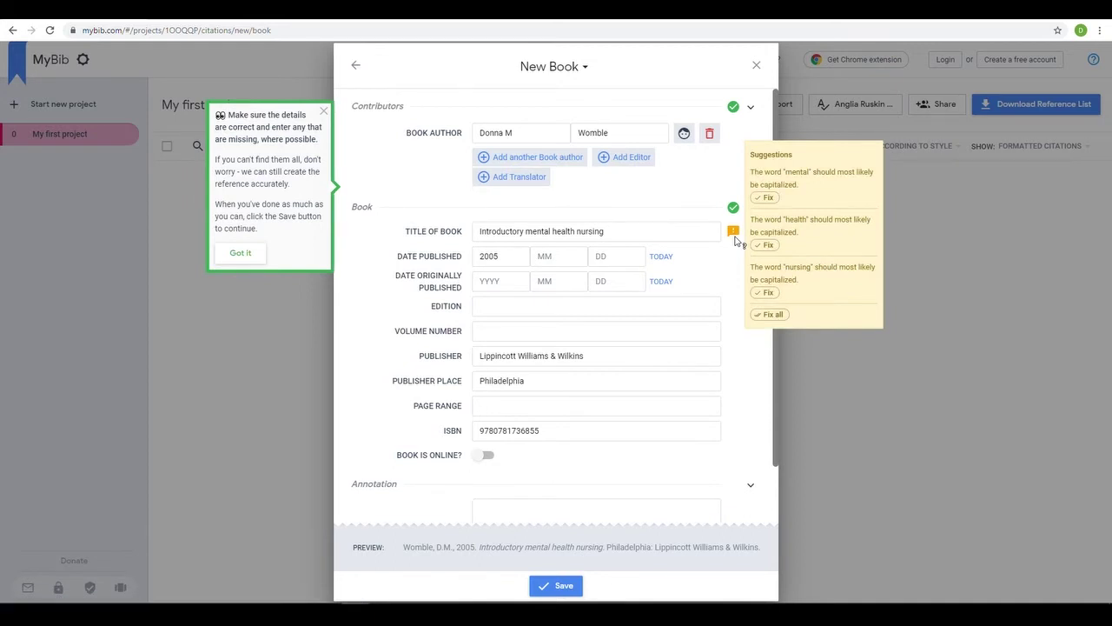
left_click(771, 315)
scroll(707, 300, "down", 1)
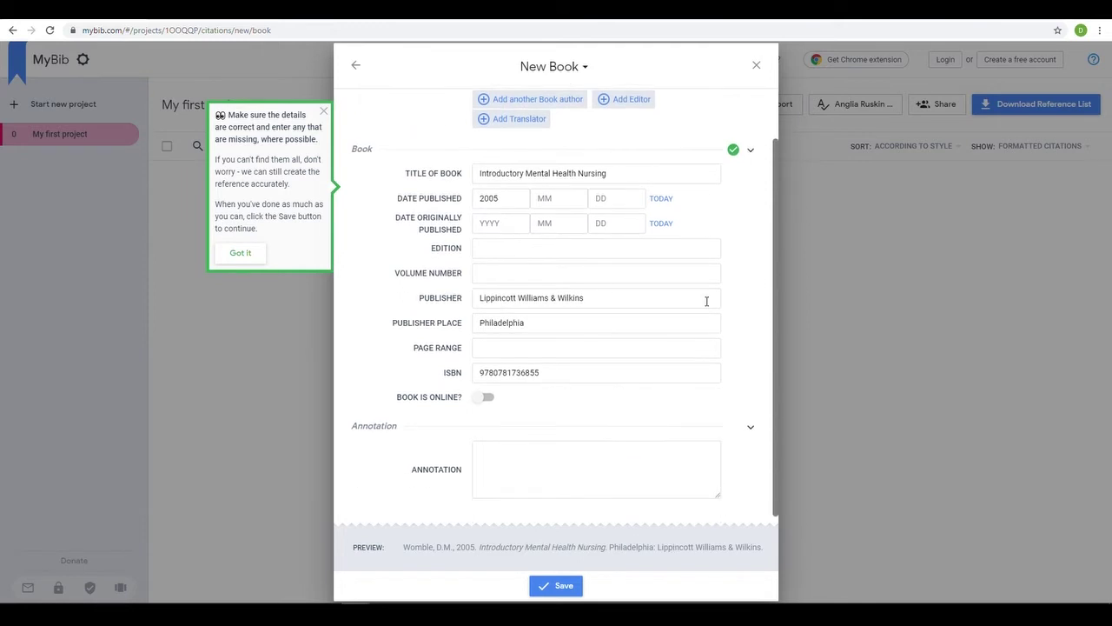
left_click(563, 580)
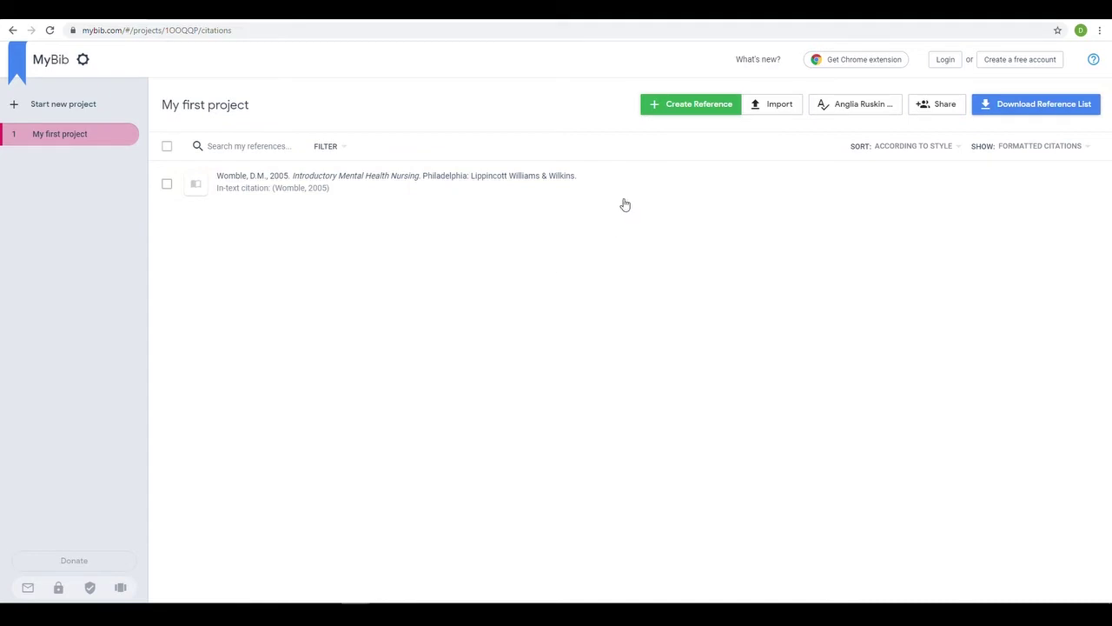
left_click(704, 106)
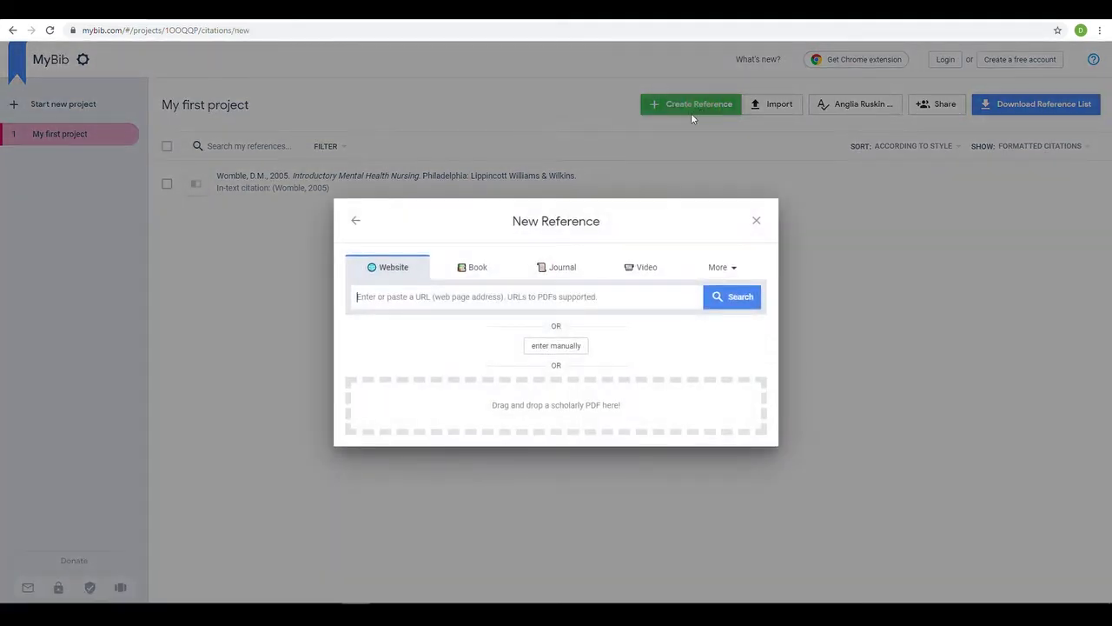
left_click(565, 269)
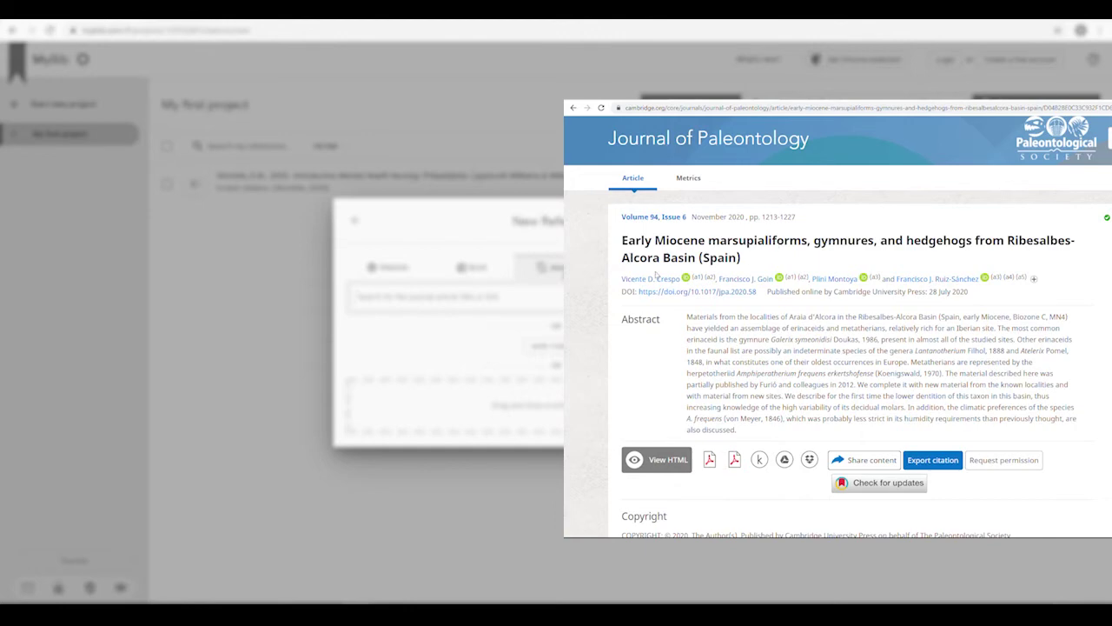
left_click_drag(638, 292, 752, 297)
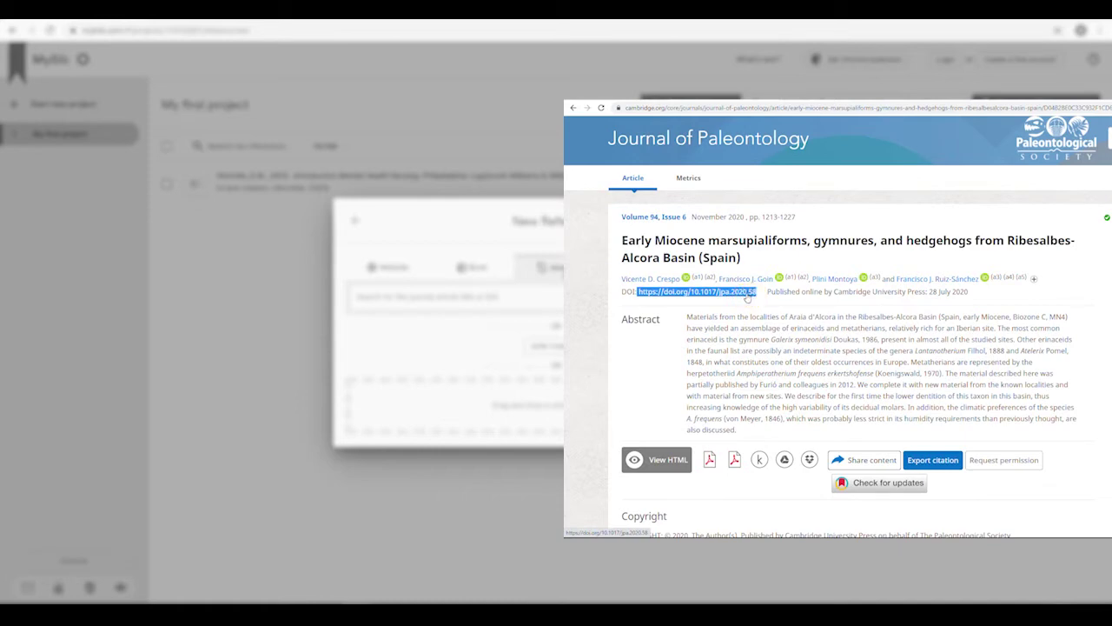
right_click(748, 297)
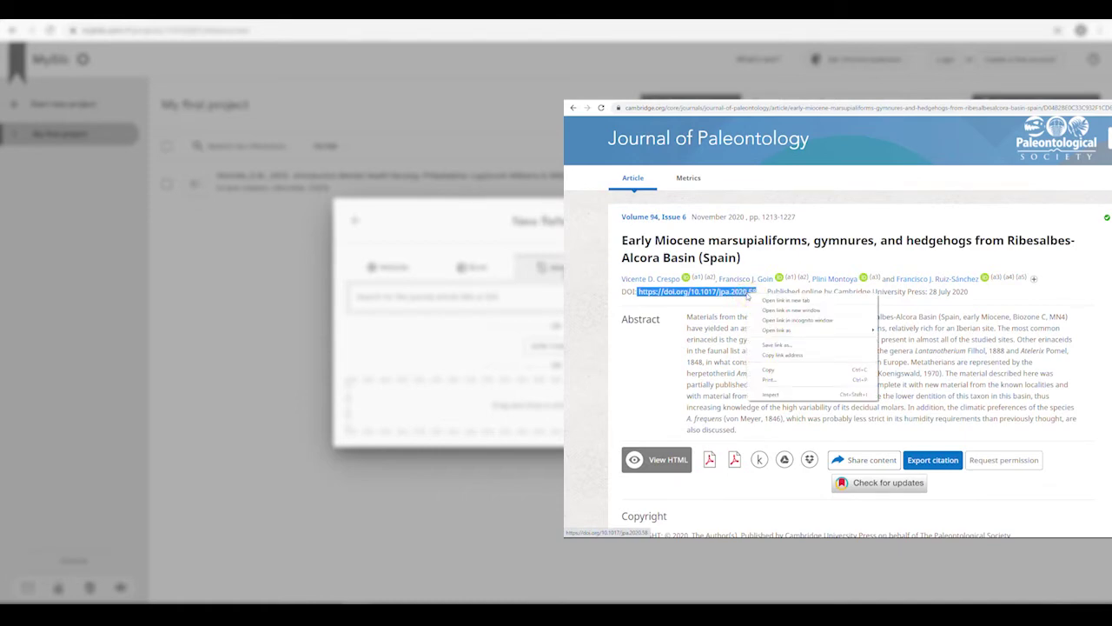
left_click(770, 371)
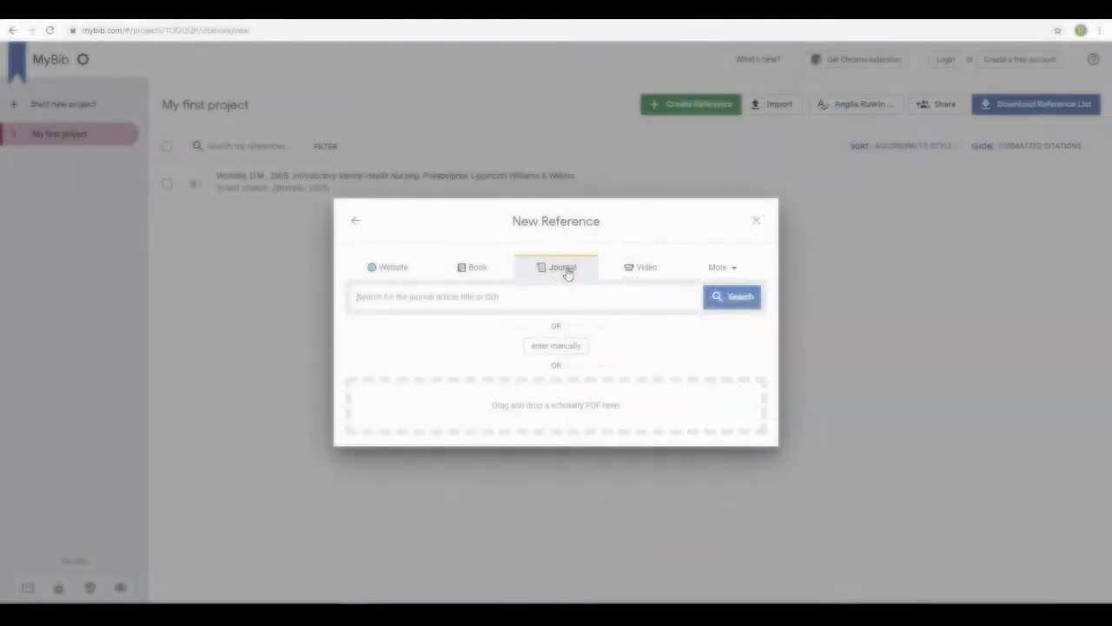
right_click(487, 298)
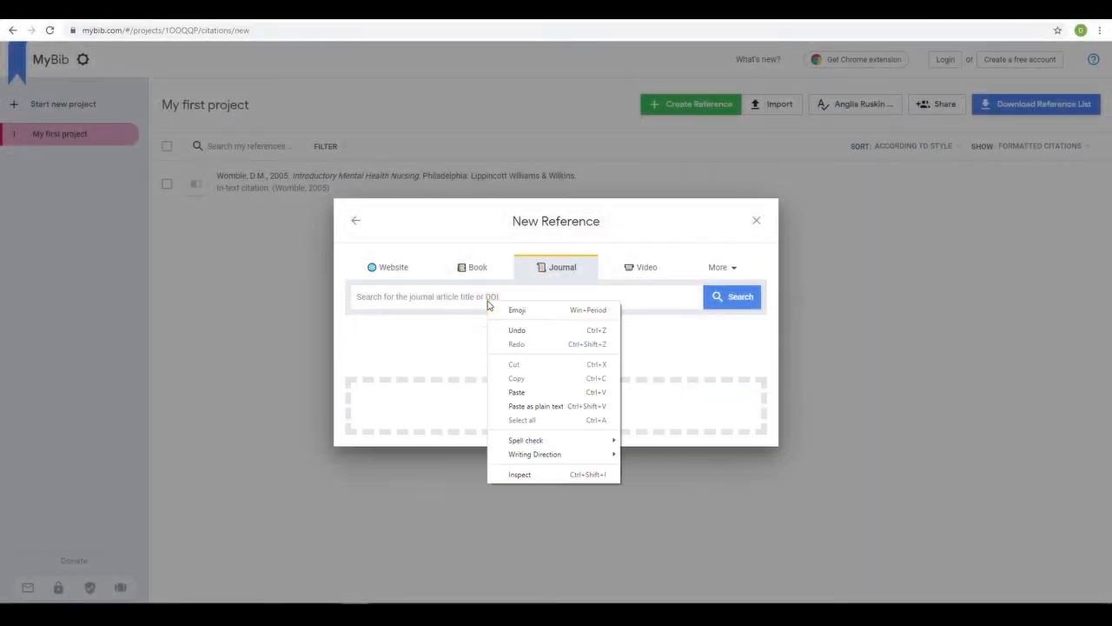
left_click(530, 391)
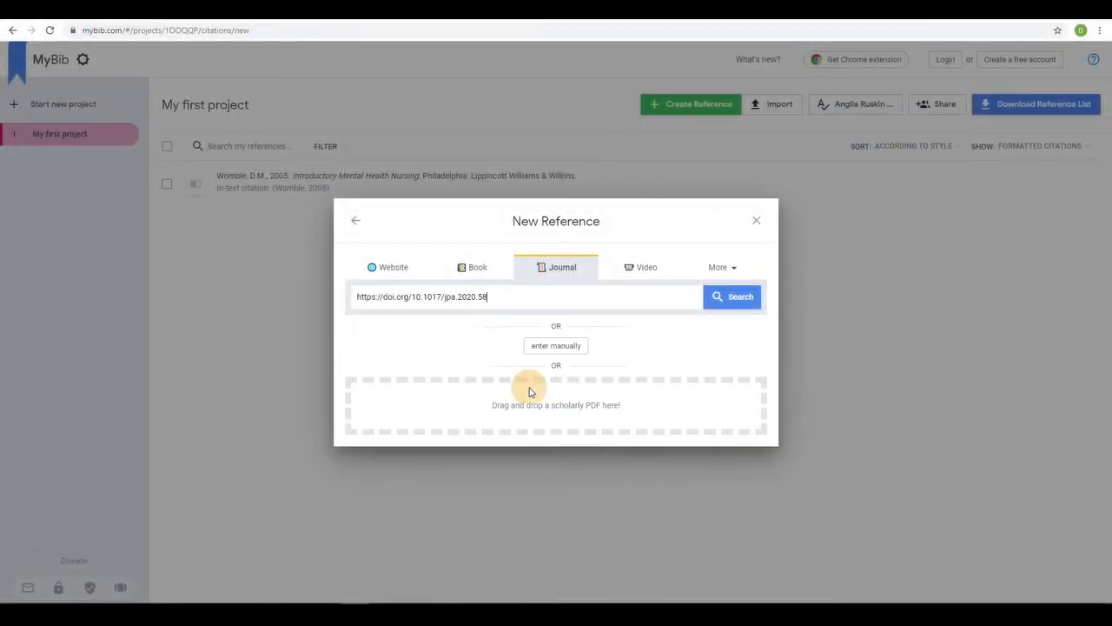
left_click(718, 304)
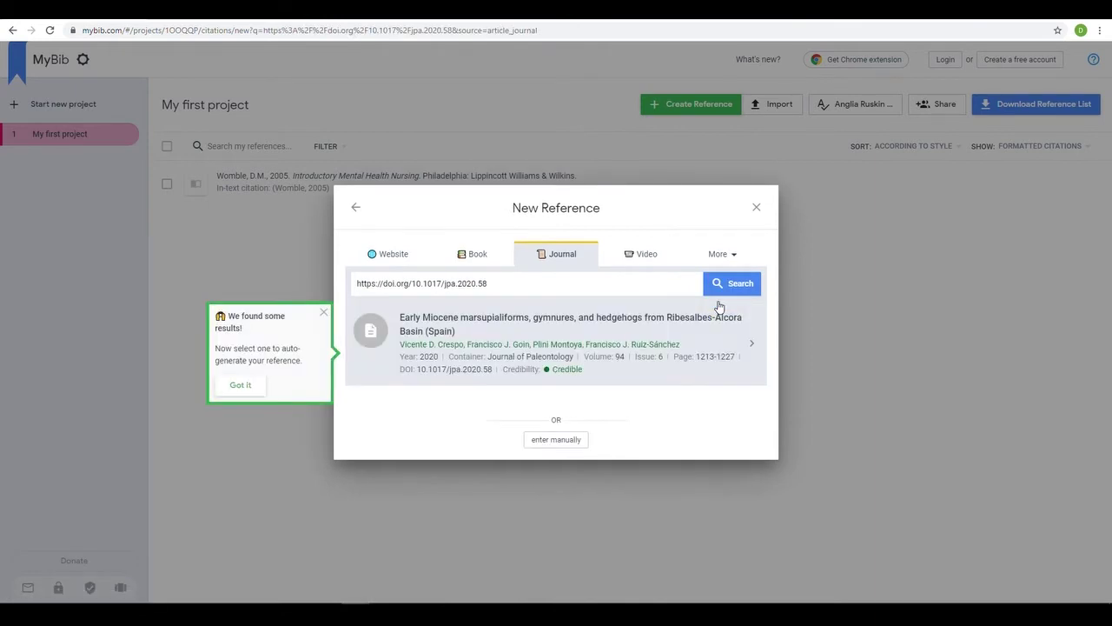
- Choose the found Journal of Paleontology article on early Miocene marsupialiforms and save it as a reference
left_click(615, 356)
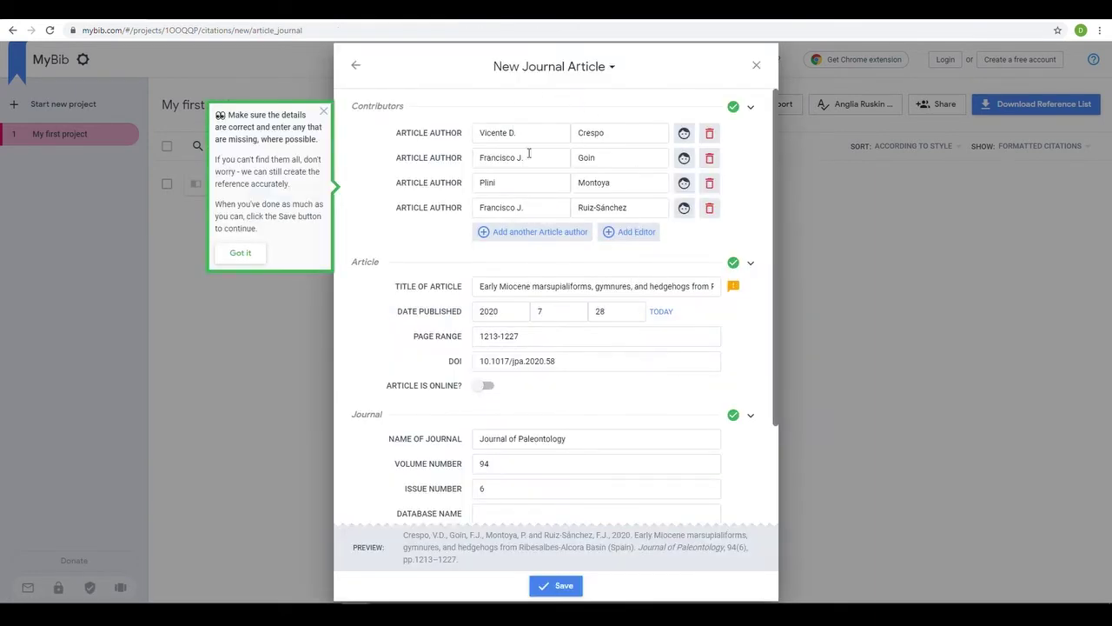
mouse_move(734, 286)
left_click(558, 587)
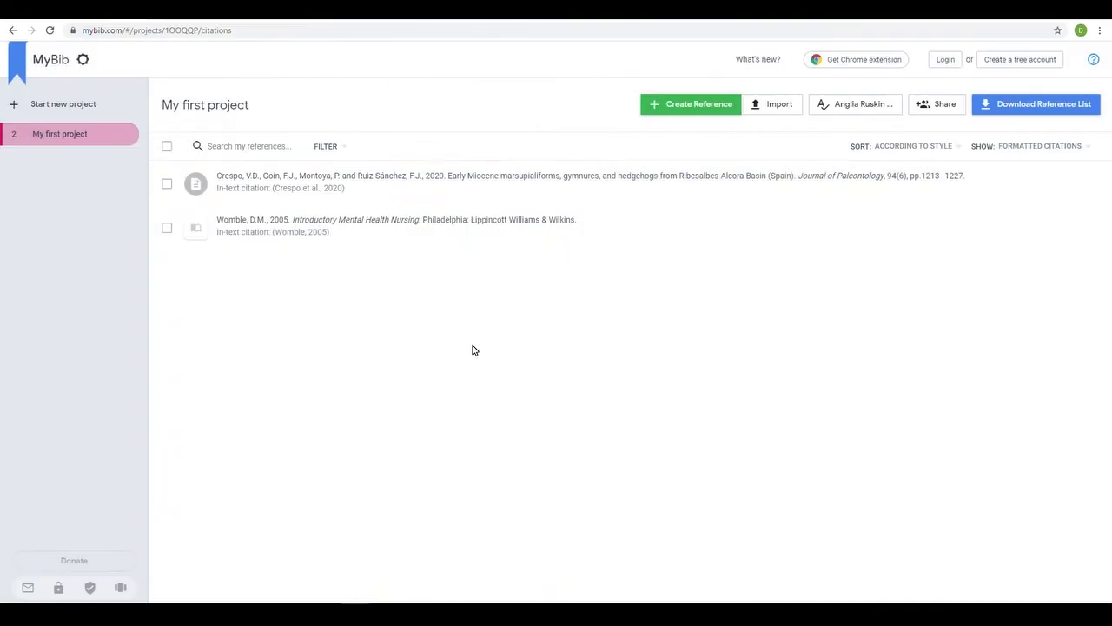
left_click(688, 110)
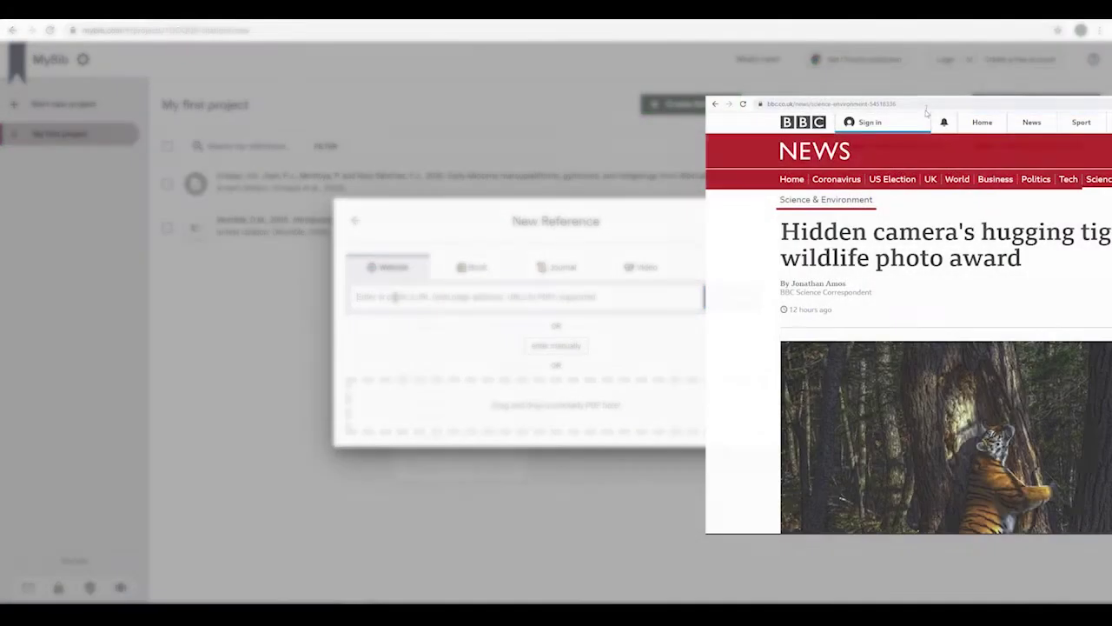
left_click_drag(928, 102, 764, 113)
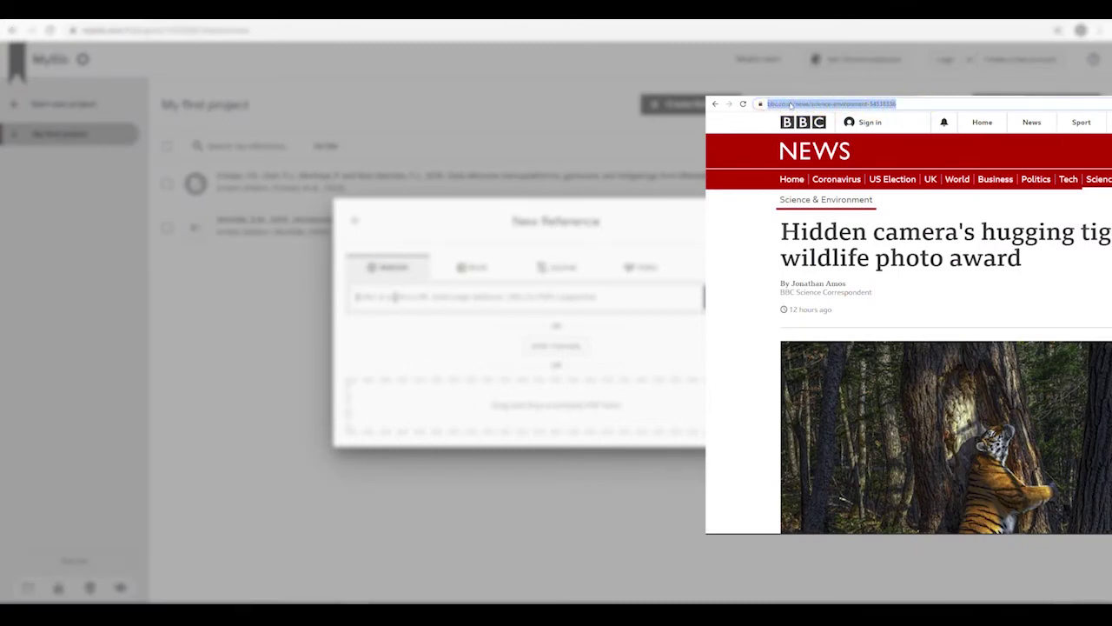
right_click(820, 105)
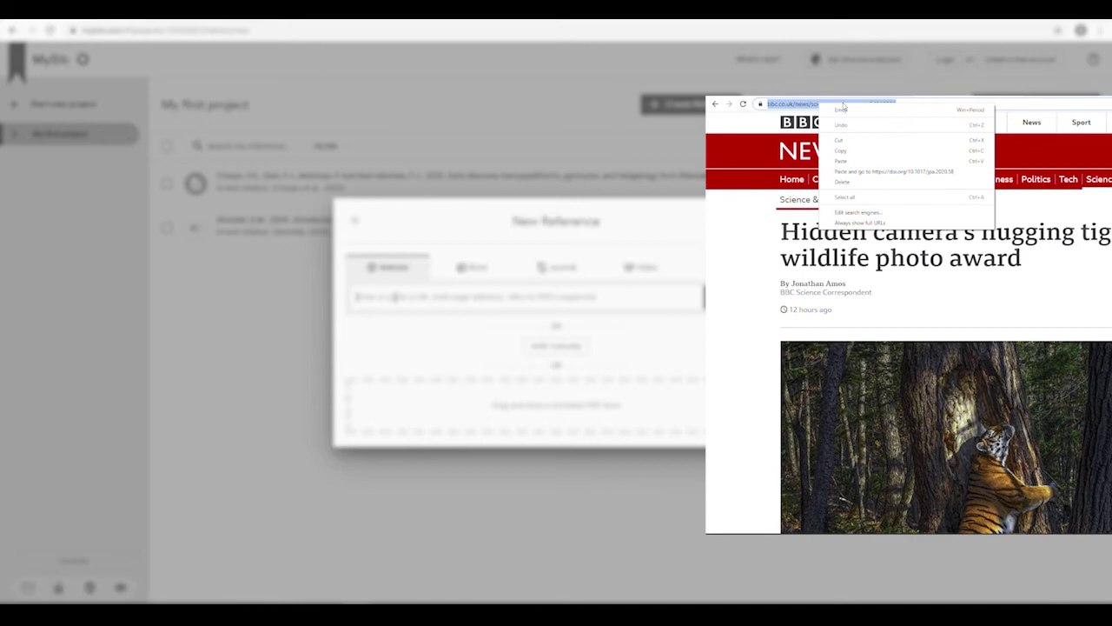
left_click(861, 154)
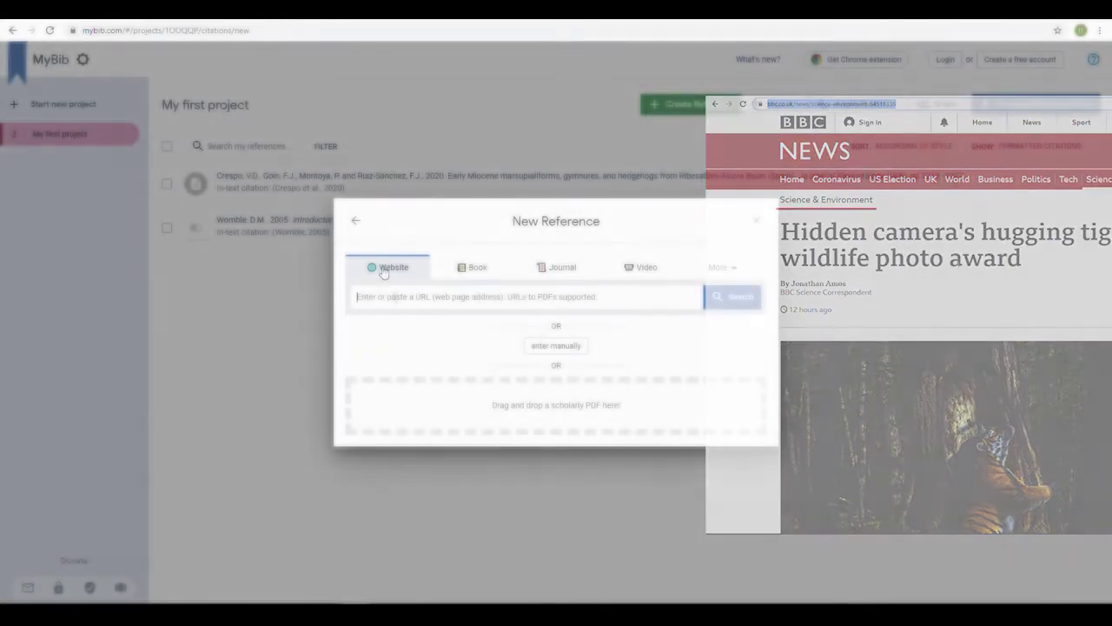
left_click(396, 297)
right_click(395, 297)
left_click(442, 384)
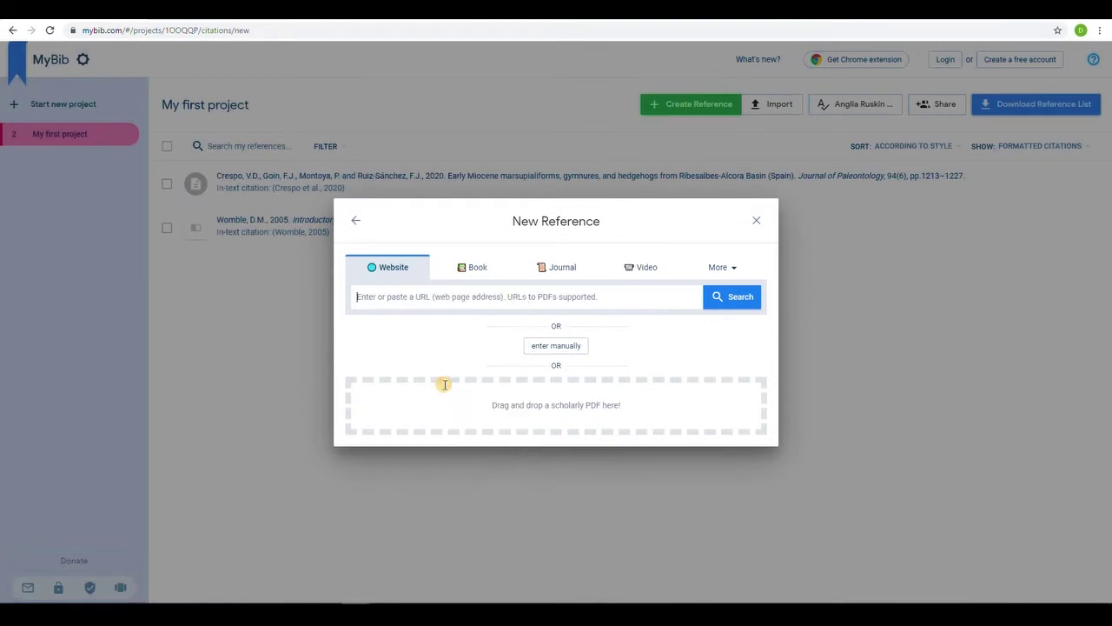
- Search the entered address, choose the BBC News hugging tiger article and confirm that it has an article author
left_click(719, 299)
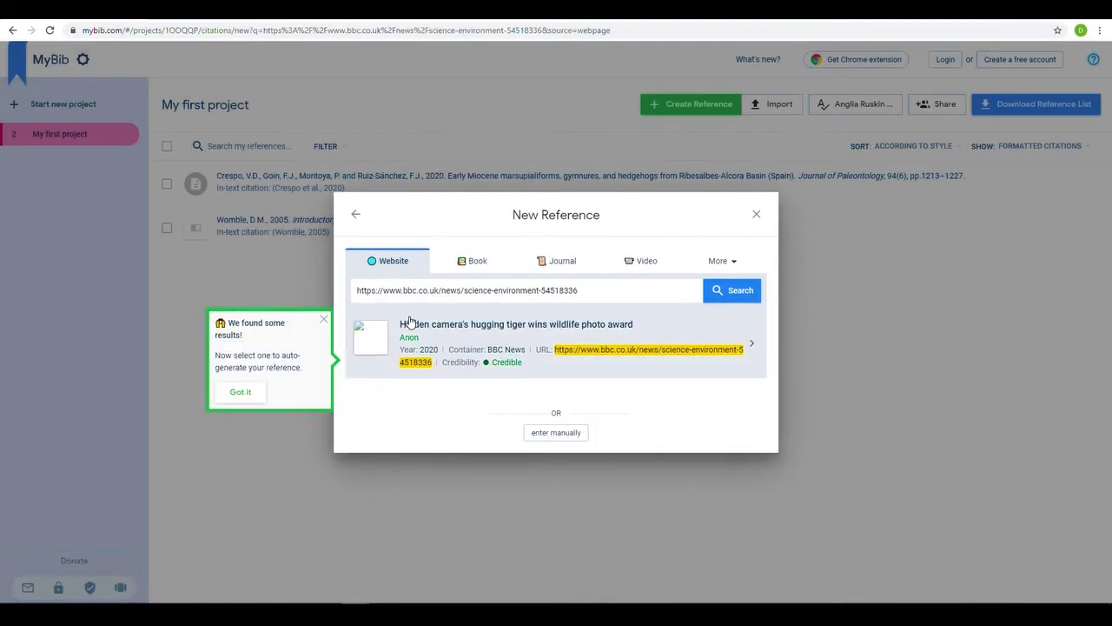
left_click(554, 338)
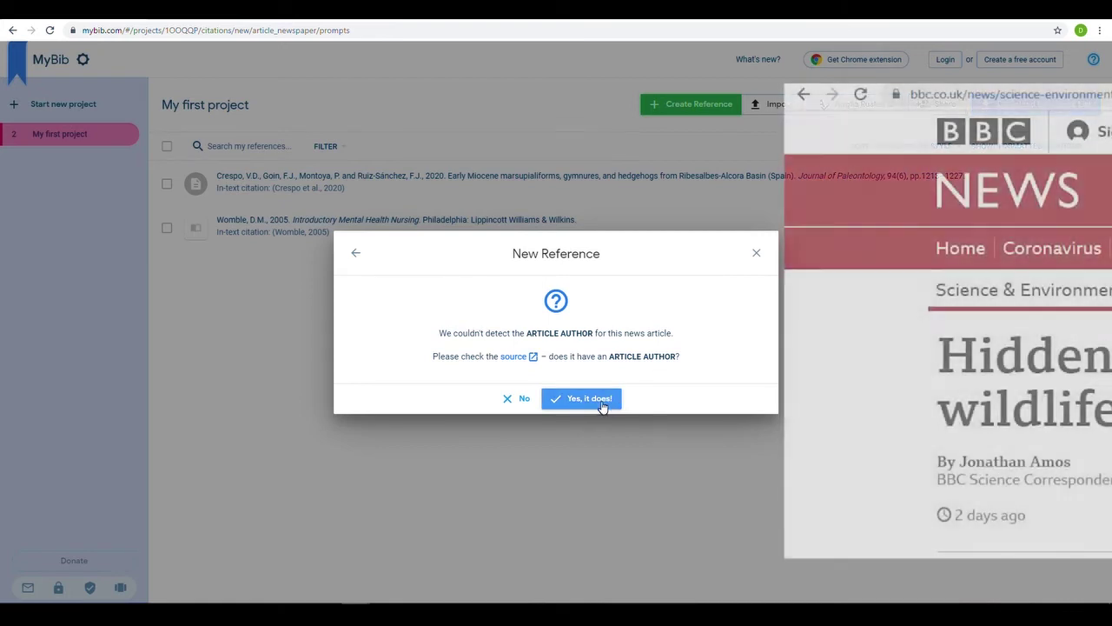
left_click(602, 405)
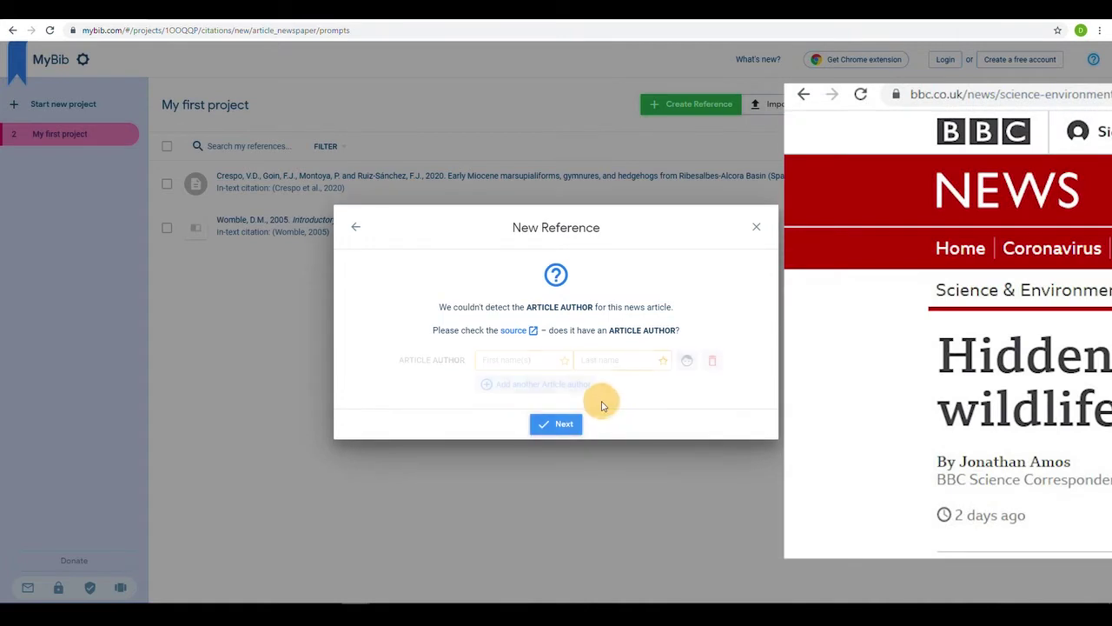
left_click(687, 363)
left_click(564, 365)
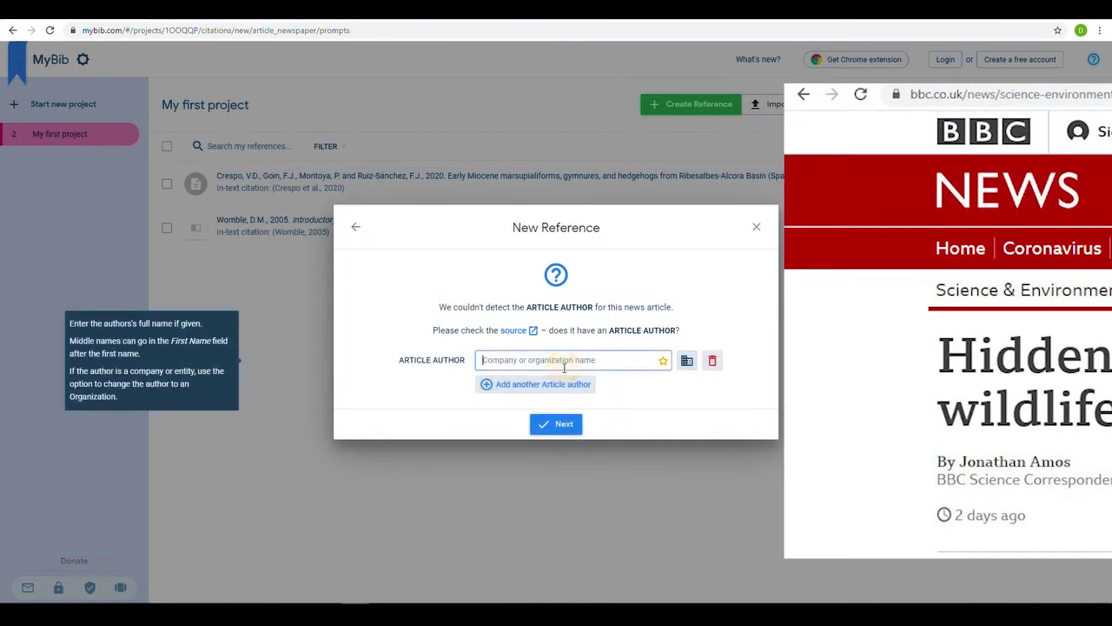
type("BB")
key("BackSpace")
key("BackSpace")
key("BackSpace")
key("BackSpace")
left_click(686, 360)
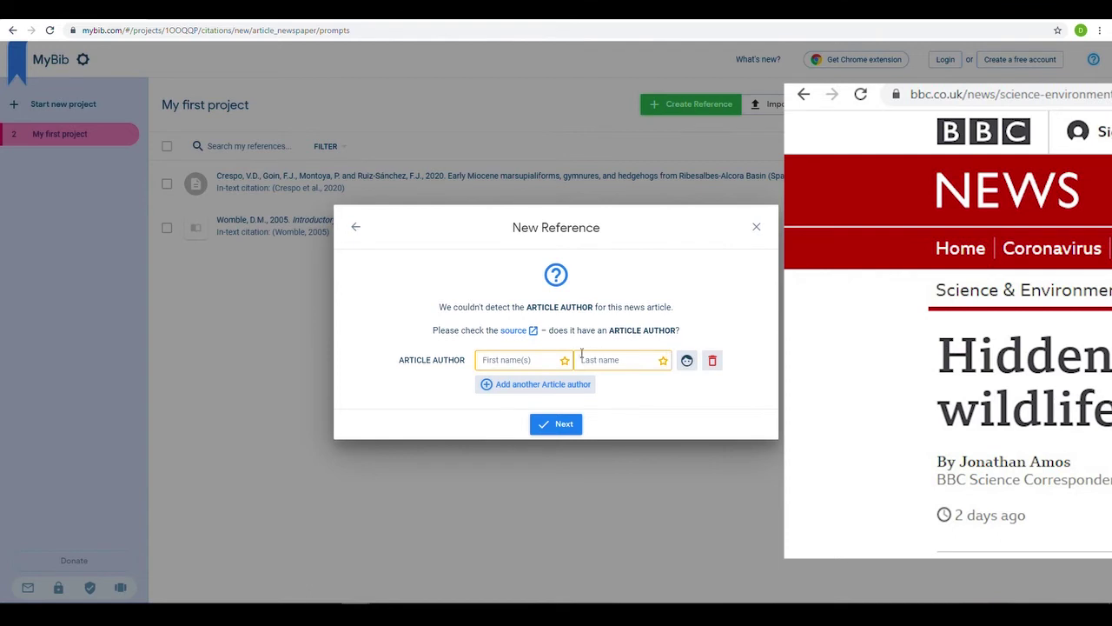
- Complete the BBC News article reference with the article author's full name and today's date as the access date, and save it
left_click(534, 359)
type("Jonathan")
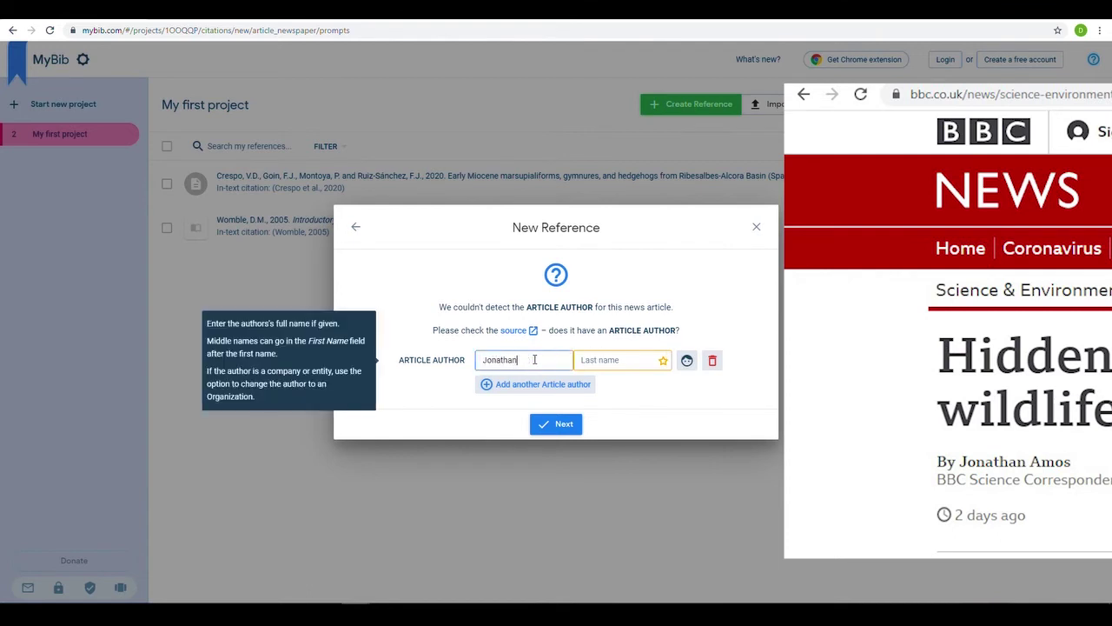
key("Tab")
type("Amos")
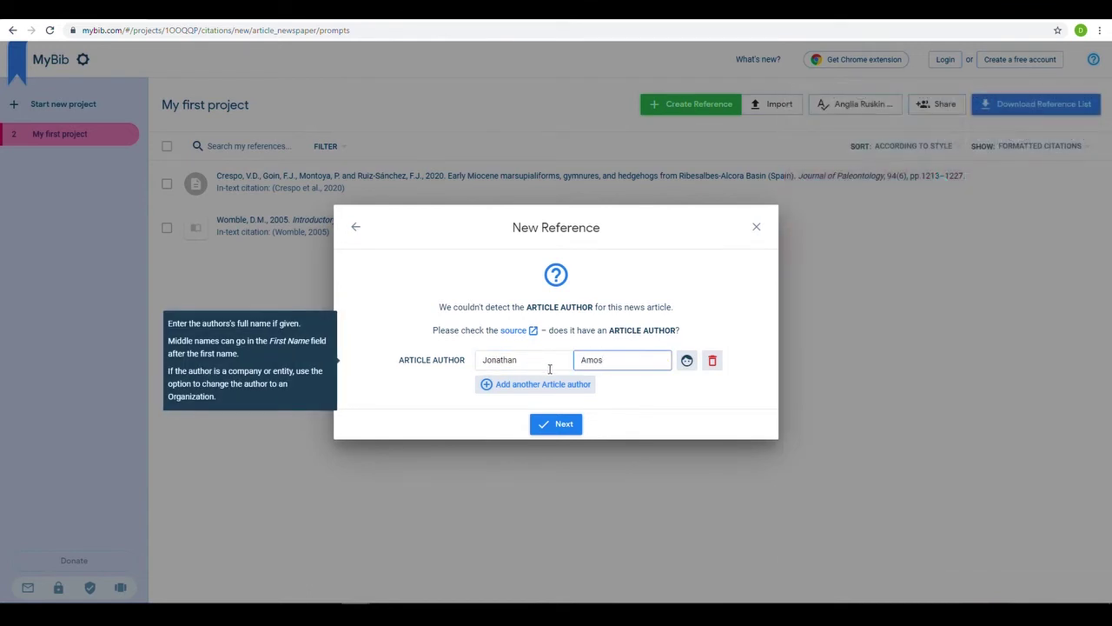
left_click(563, 423)
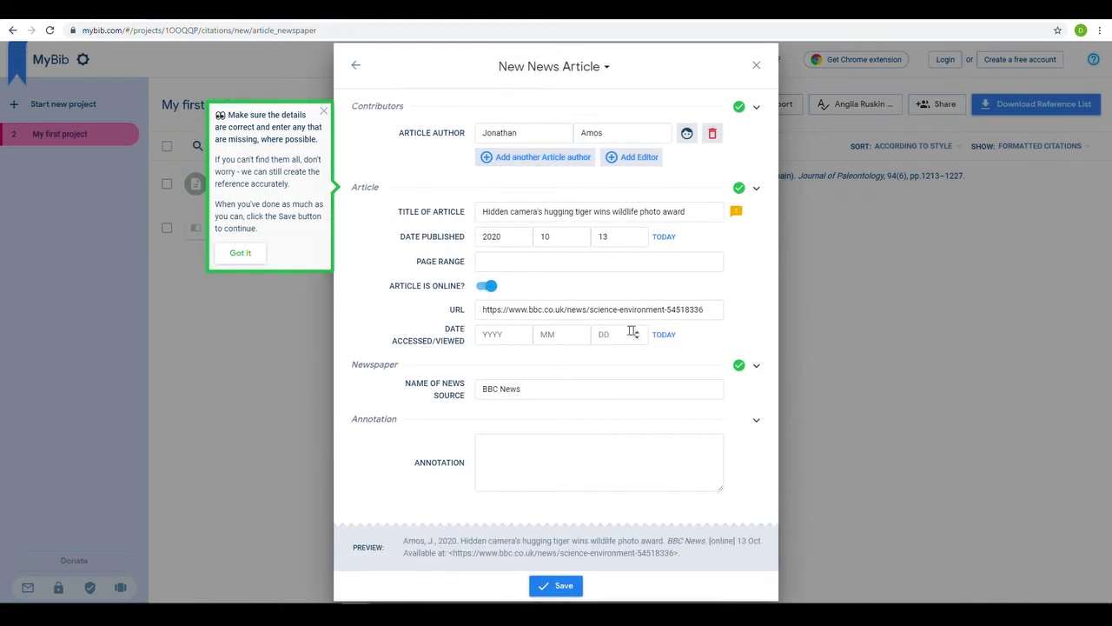
left_click(665, 337)
left_click(636, 338)
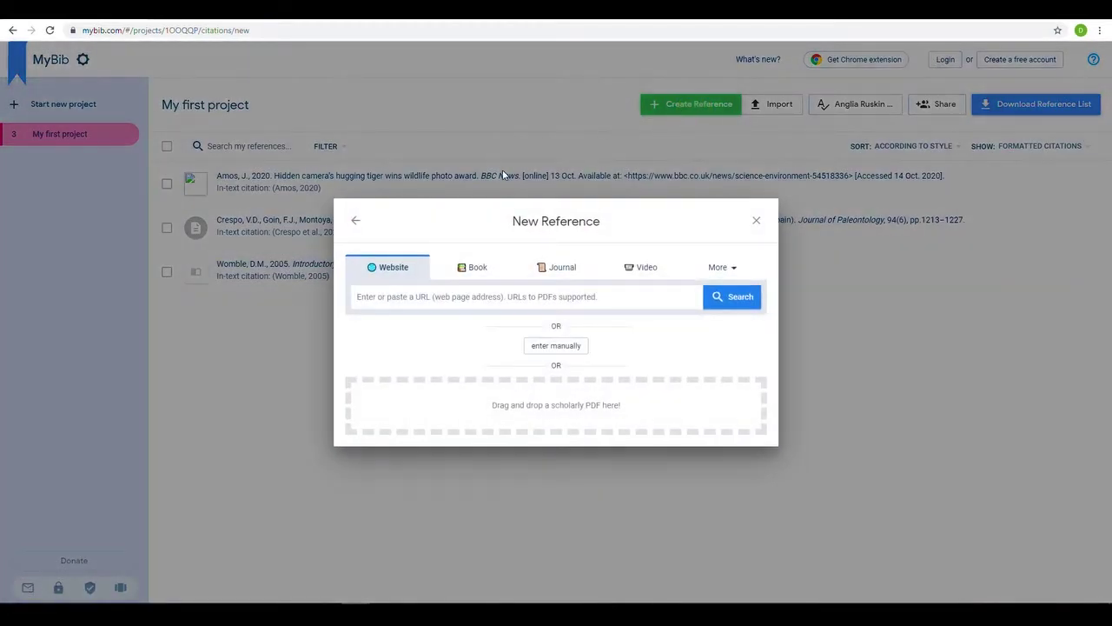
- Create a new reference of the Song type and enter Elvis Presley as the artist
left_click(720, 271)
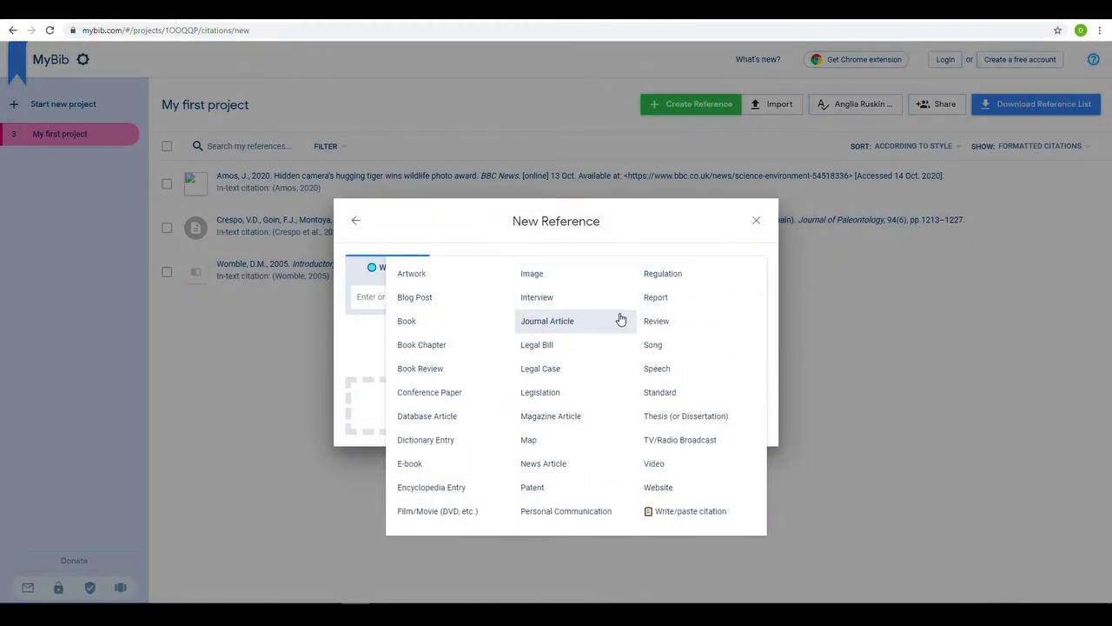
left_click(660, 346)
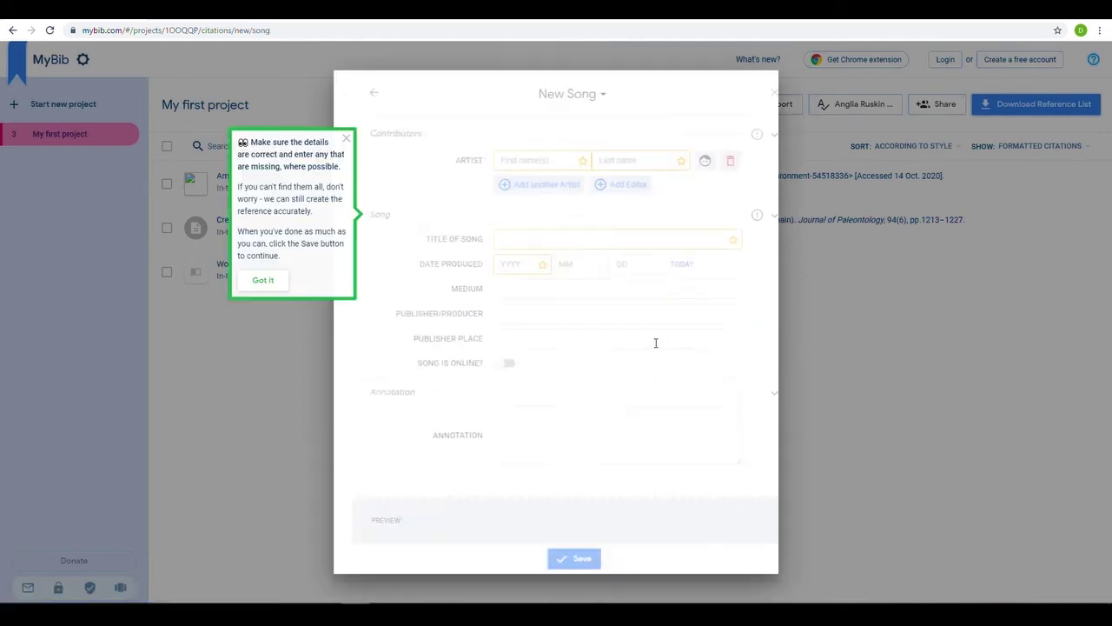
left_click(521, 160)
type("Elvis")
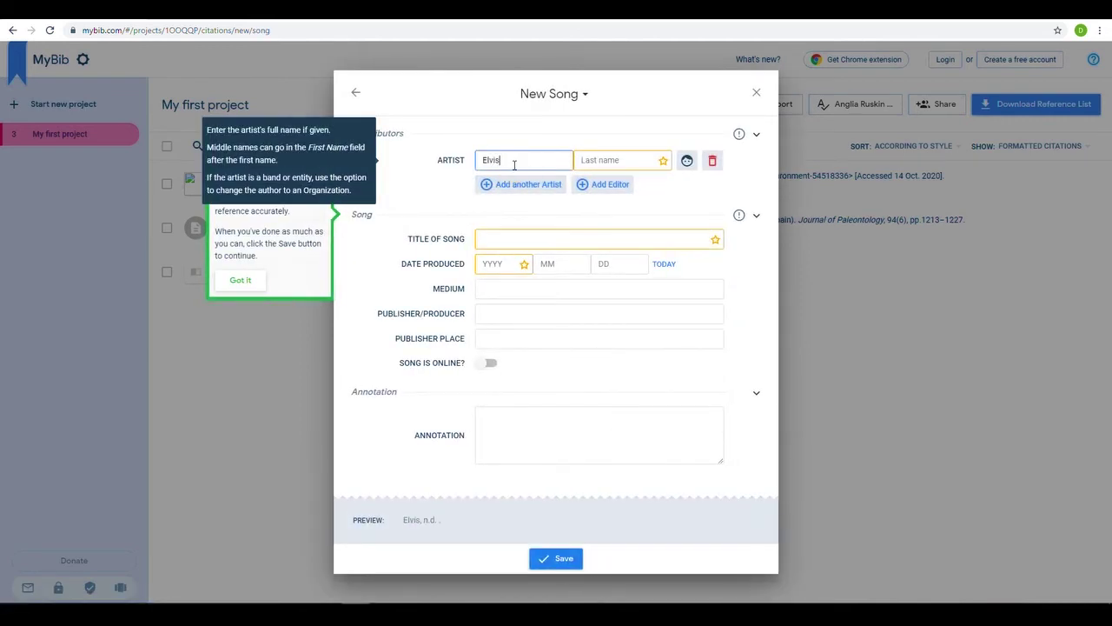
left_click(611, 160)
type("Presley")
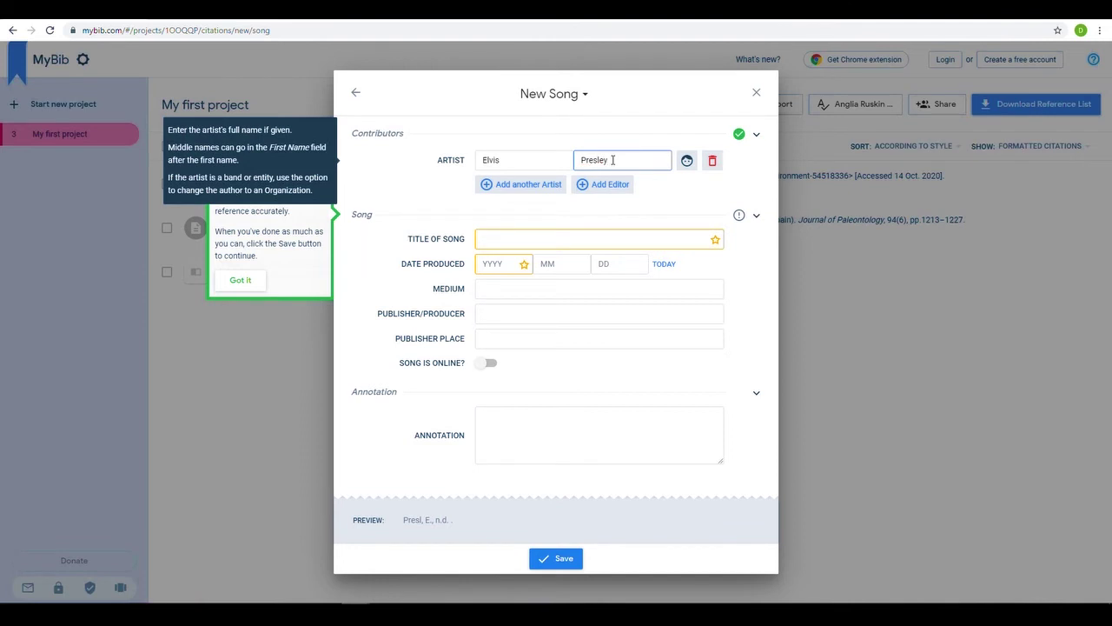
- Give the song reference the title All Shook Up, production year 1957 and medium Vinyl
left_click(634, 239)
type("All Shook Up")
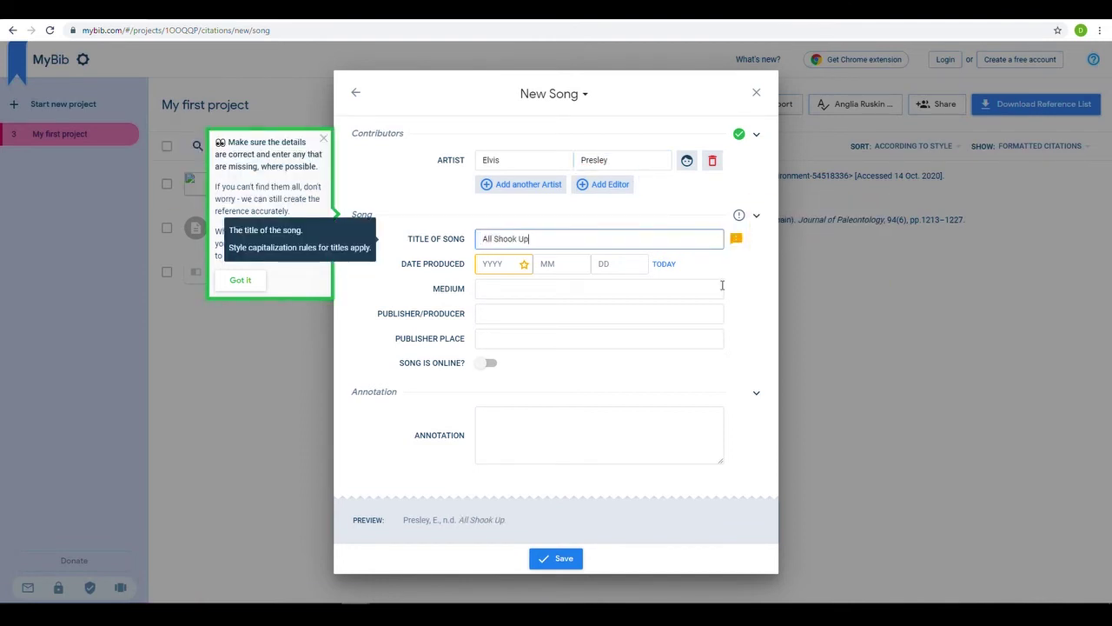
left_click(482, 262)
type("1957")
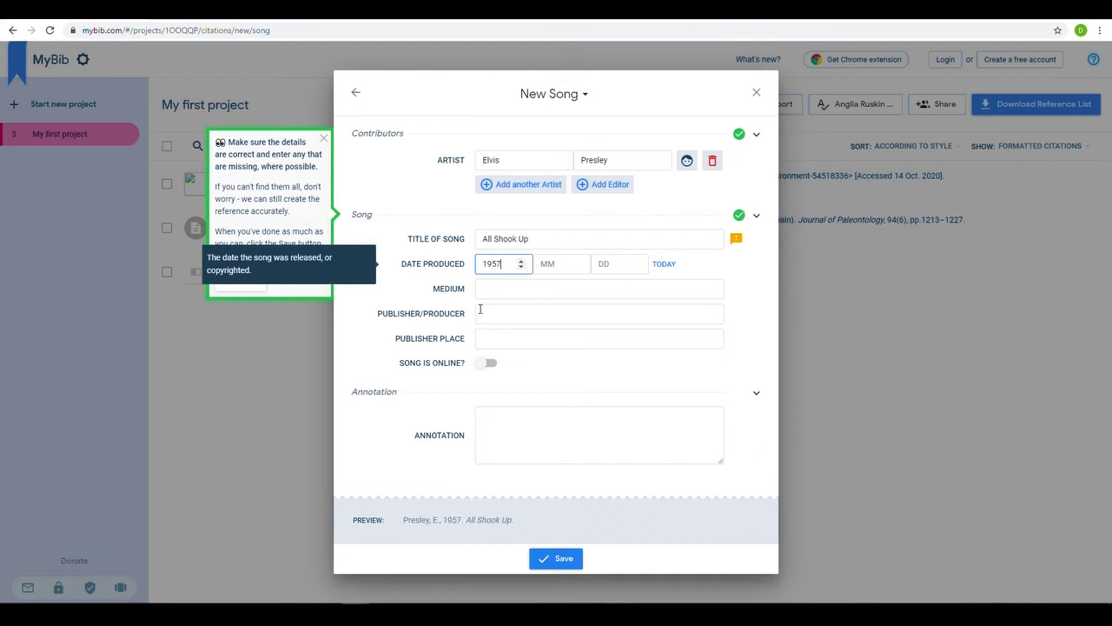
left_click(575, 294)
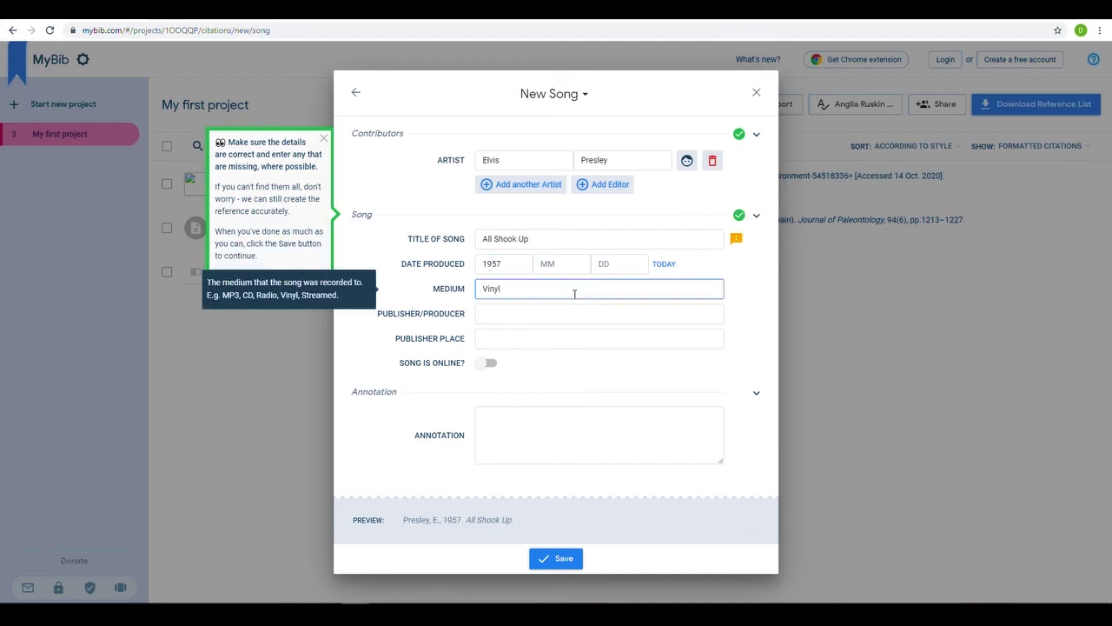
- Enter RCA Victor as the song's publisher and Hollywood as the publisher place, and save the reference
left_click(564, 317)
type("RCA Victor")
left_click(521, 337)
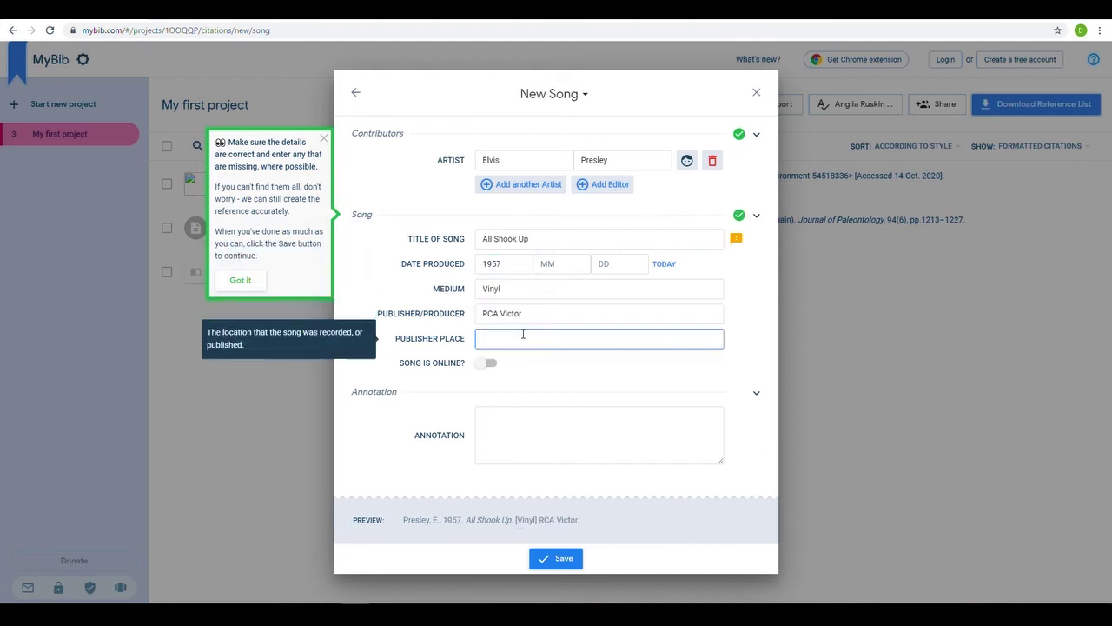
type("Hollywood")
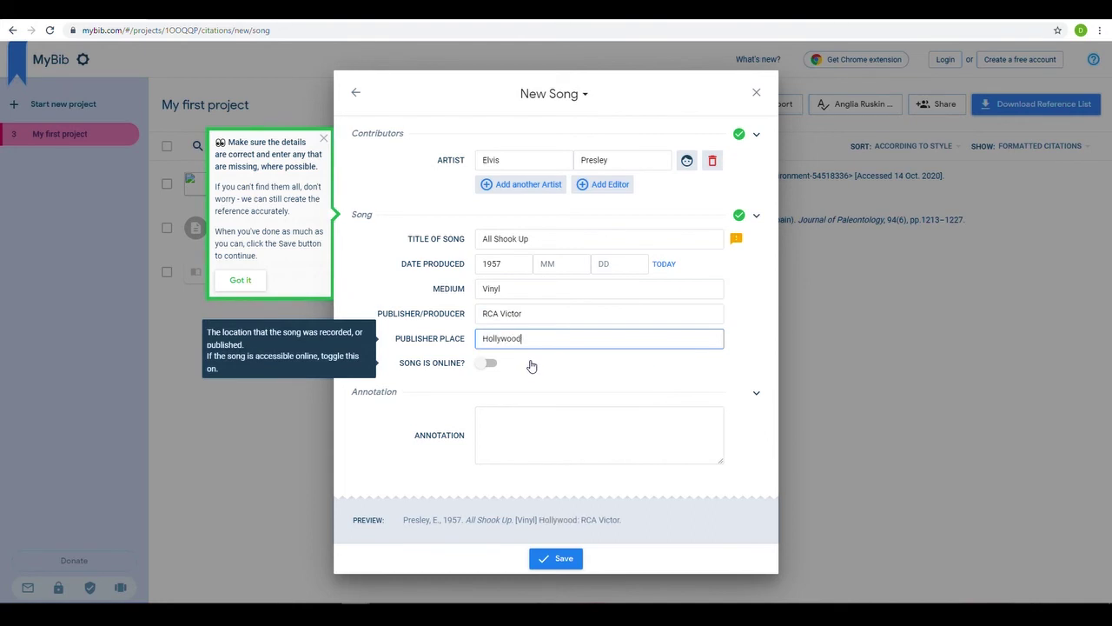
left_click(554, 558)
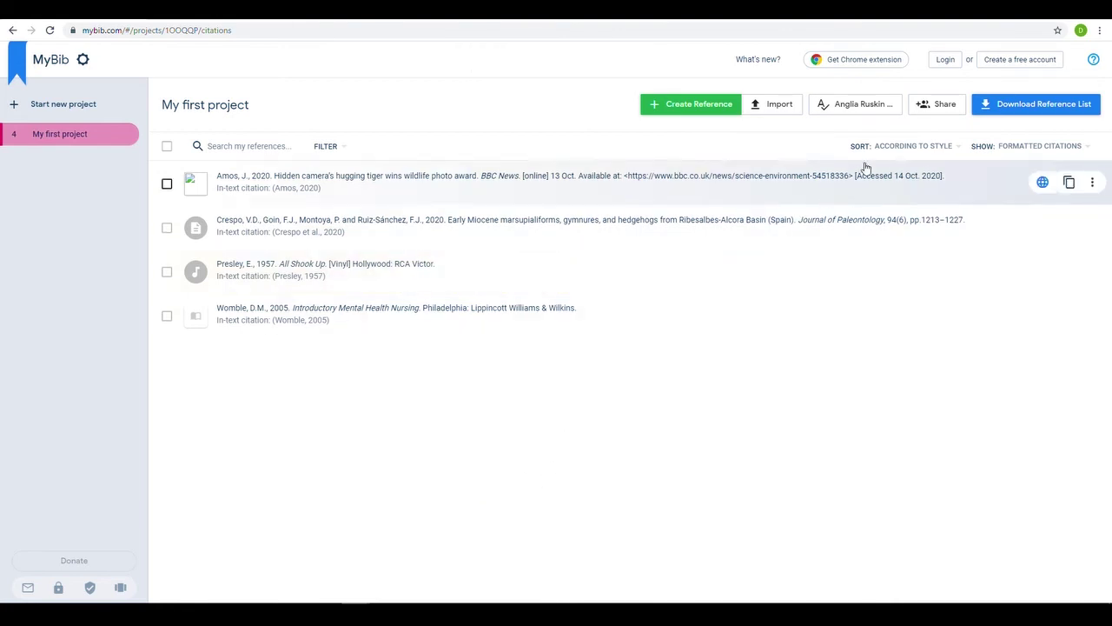
- Export the reference list in its copy-and-paste form and copy it to the clipboard
left_click(1028, 105)
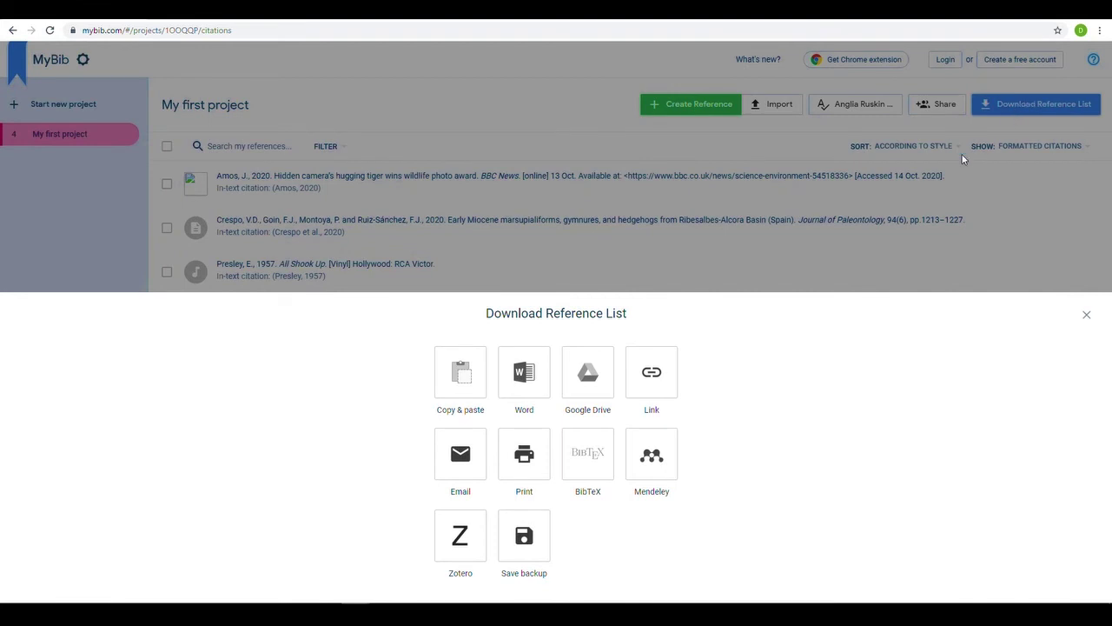
left_click(458, 372)
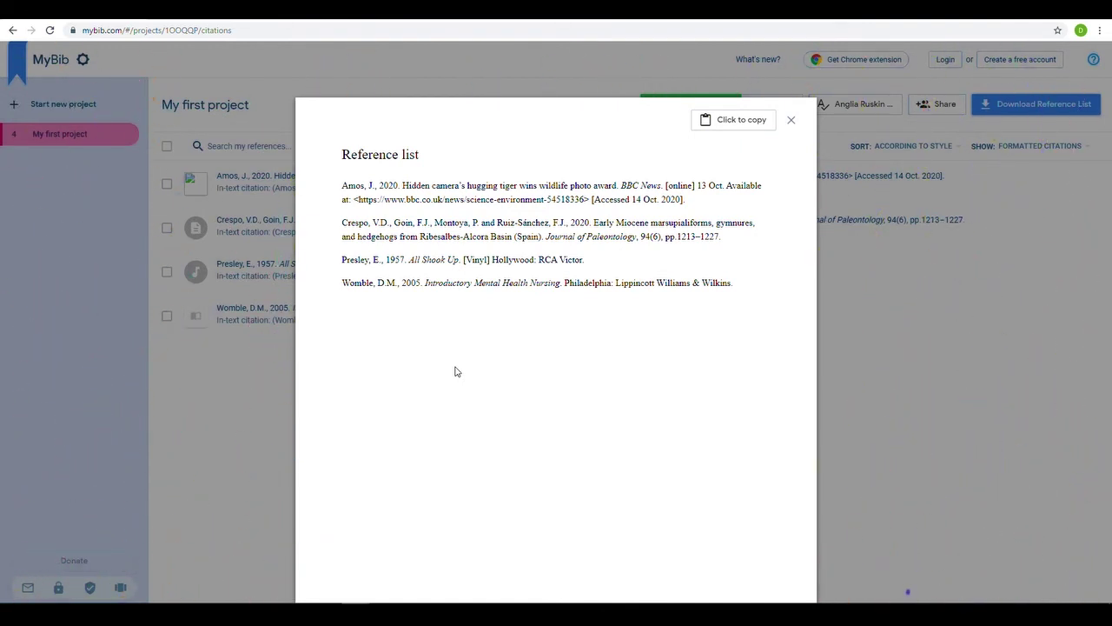
left_click(735, 122)
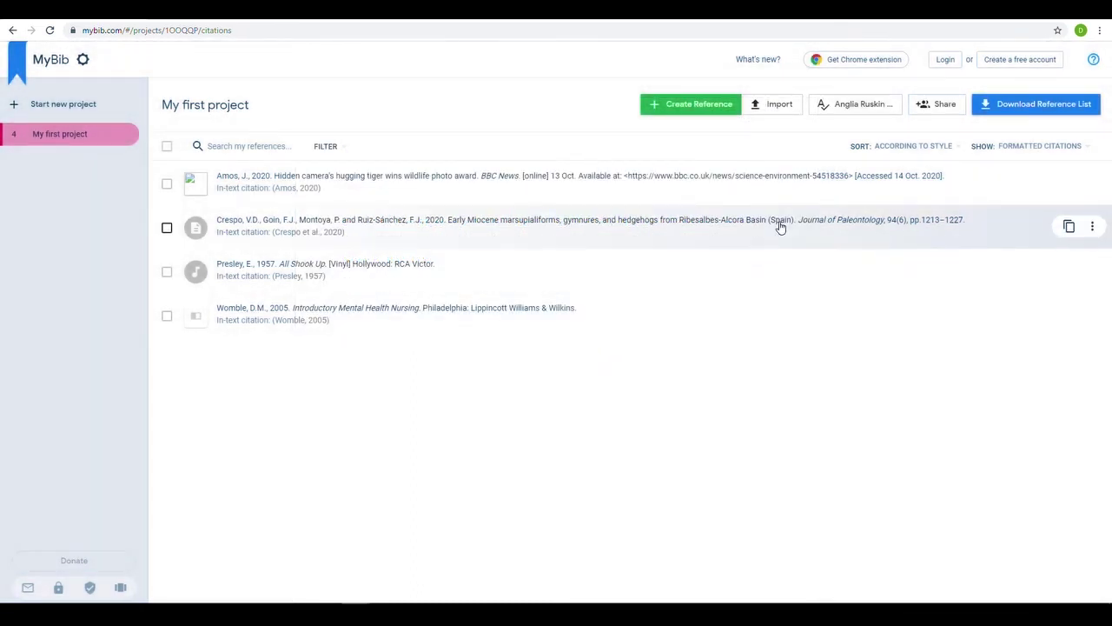
- Create a free account and answer the role question with Student
left_click(1013, 64)
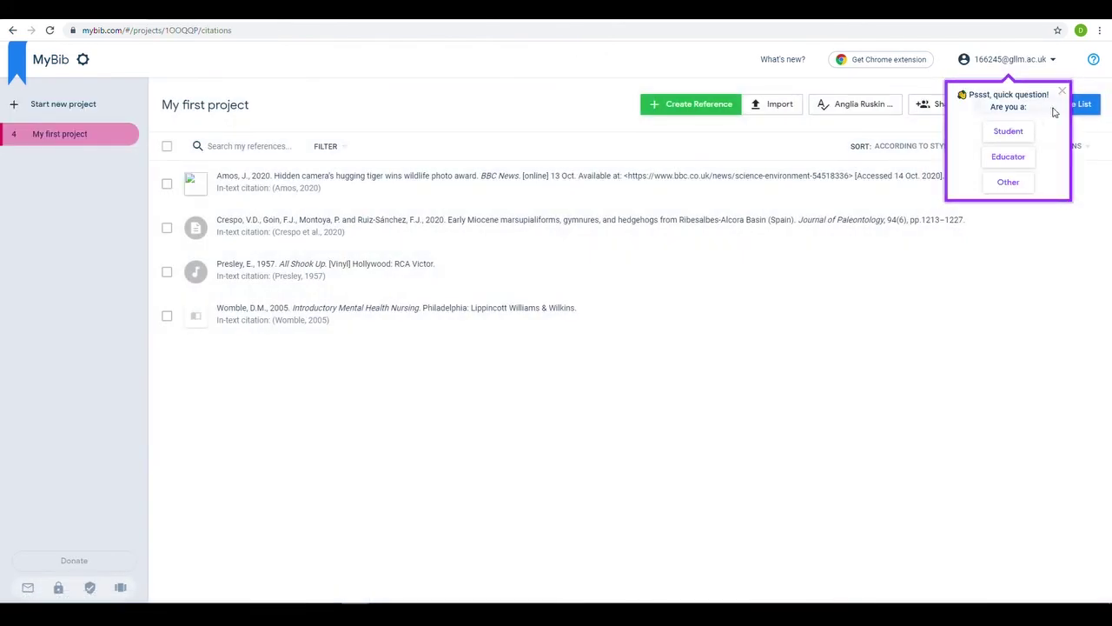
left_click(1012, 131)
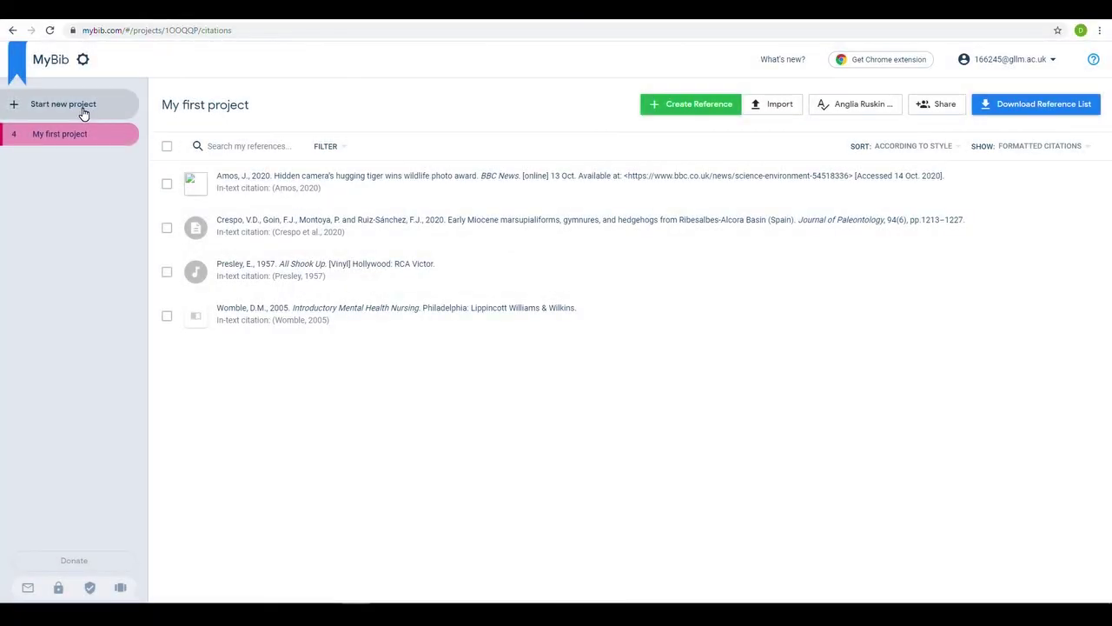
- Create three new projects named Essay 1, Presentation and Essay 2
left_click(83, 113)
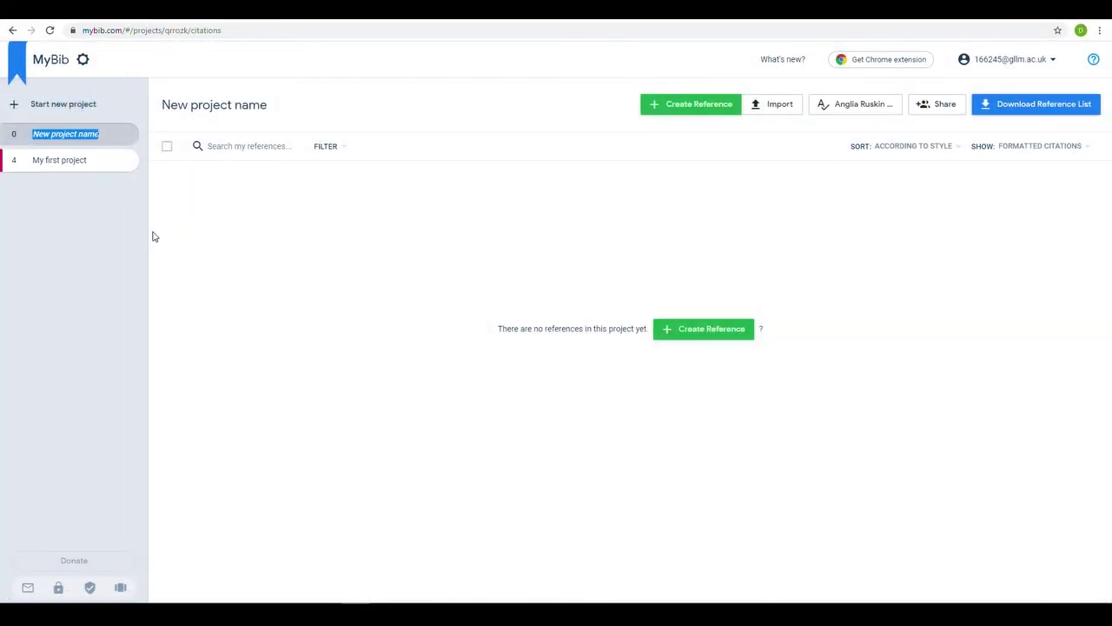
type("Ess")
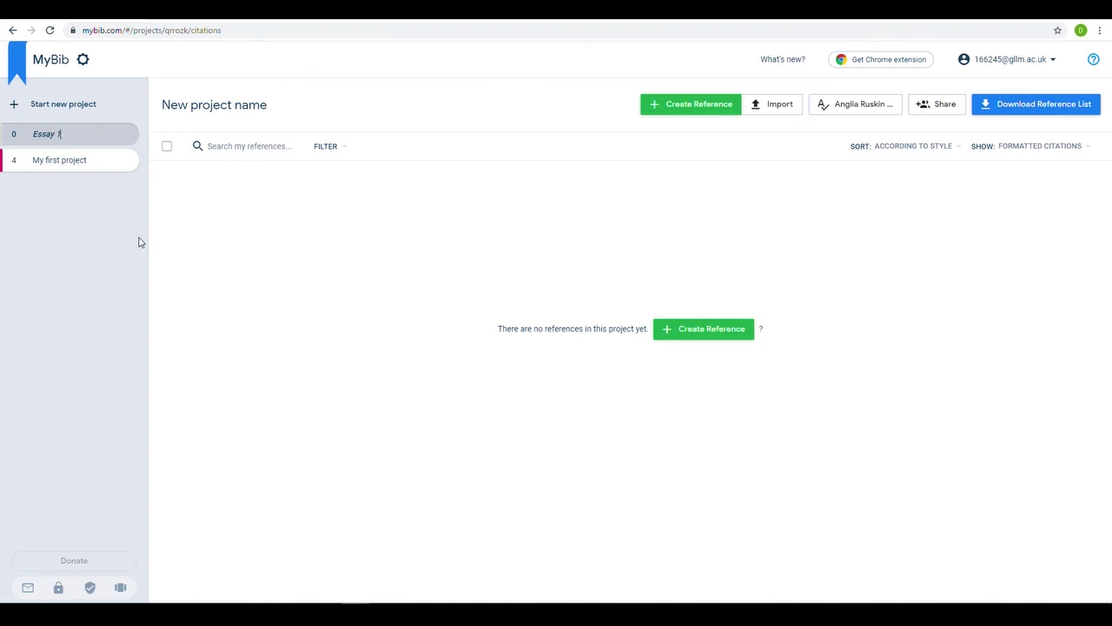
type("ay 1")
key("Return")
left_click(73, 109)
type("Presentation")
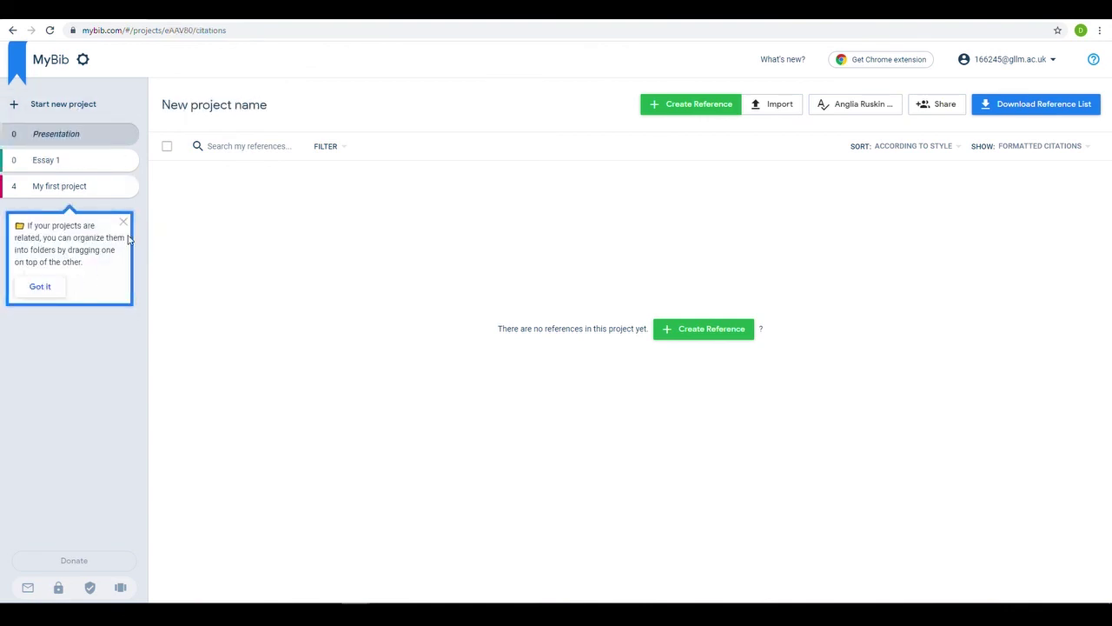
key("Return")
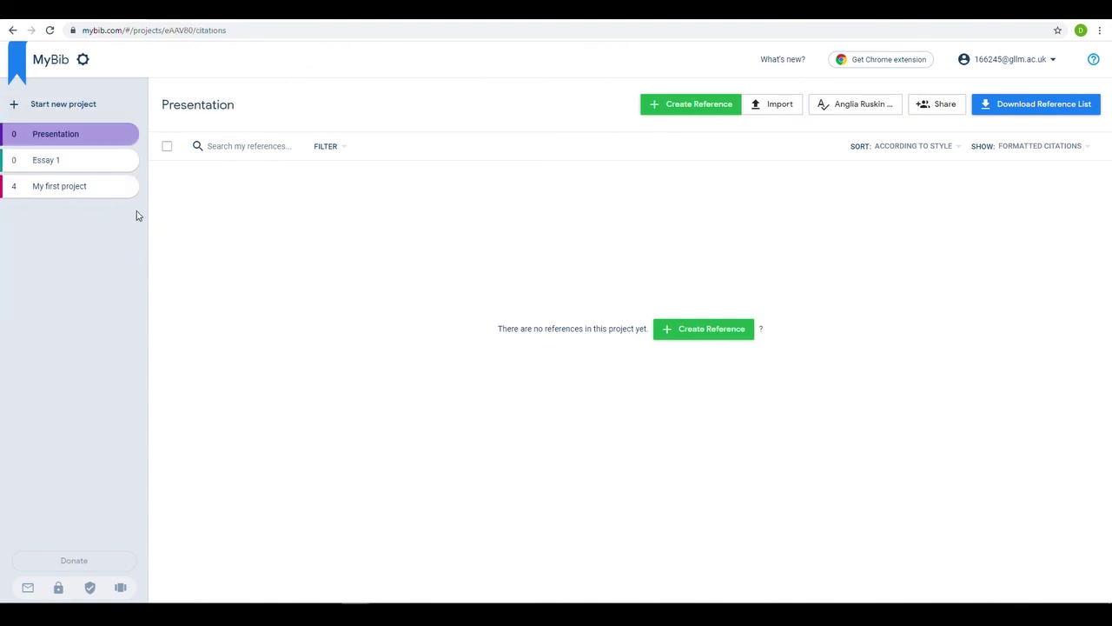
left_click(60, 111)
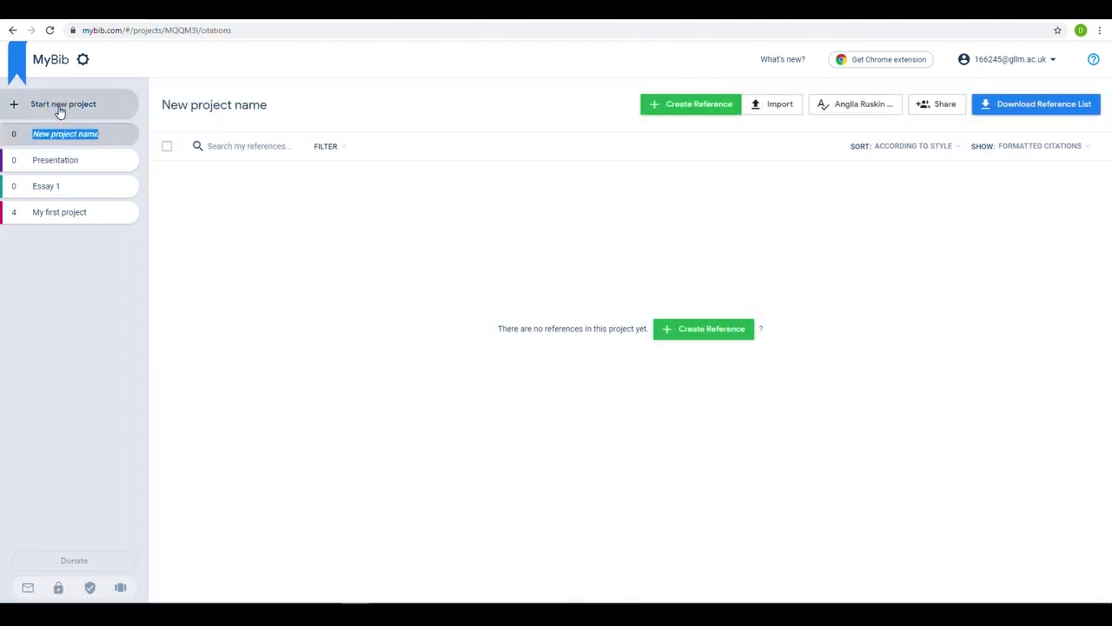
type("Essay 2")
left_click(202, 264)
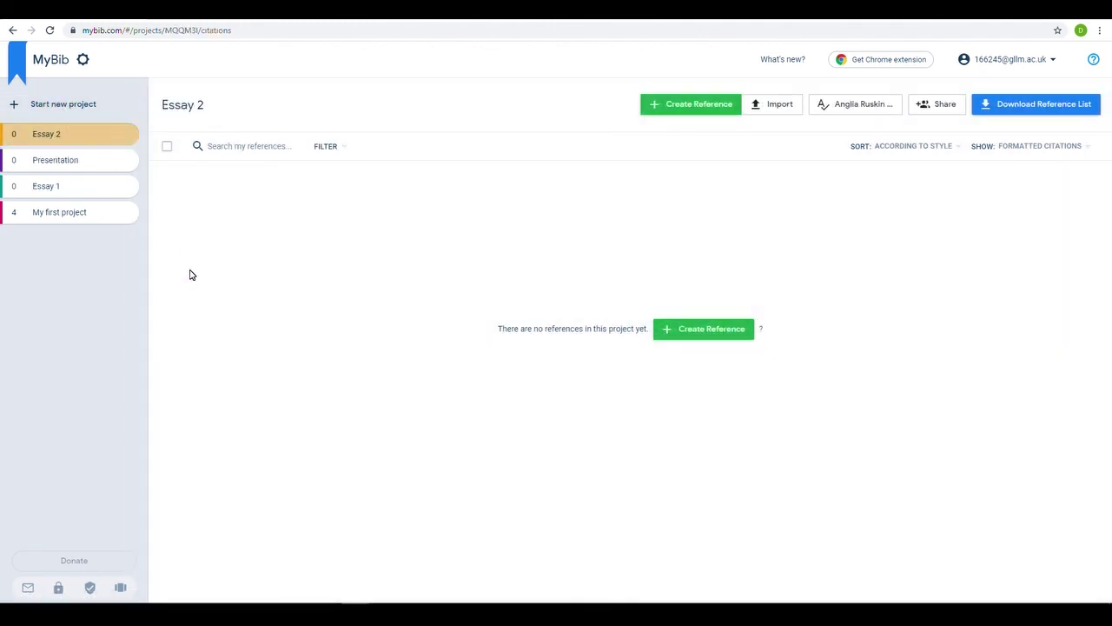
- Move the Introductory Mental Health Nursing reference from My first project to Essay 1, and open the Essay 1 project
left_click(88, 224)
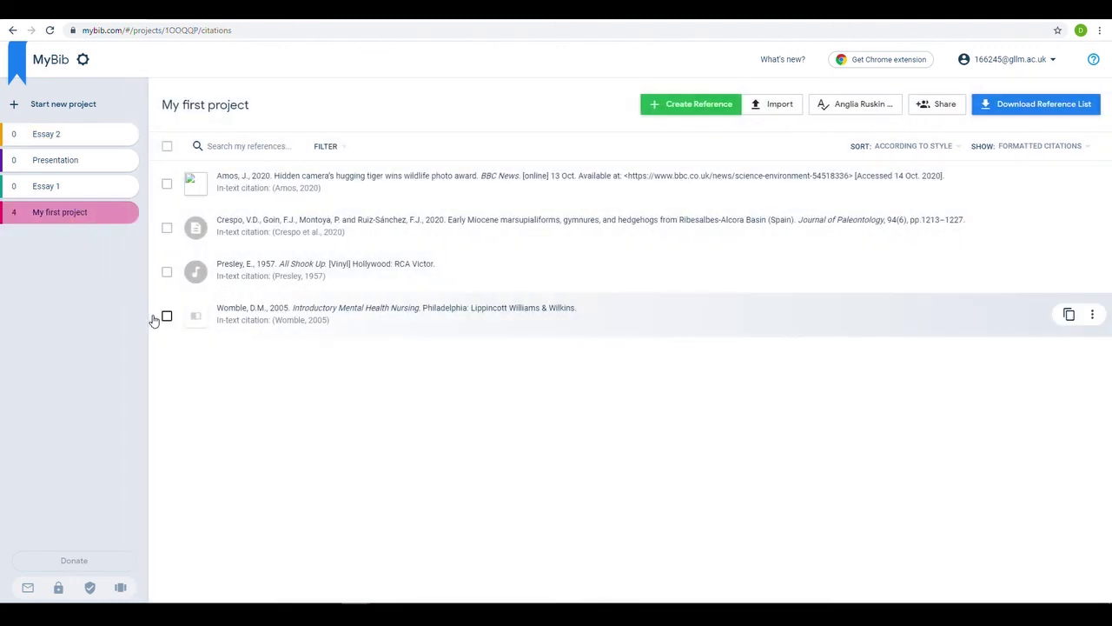
left_click(167, 317)
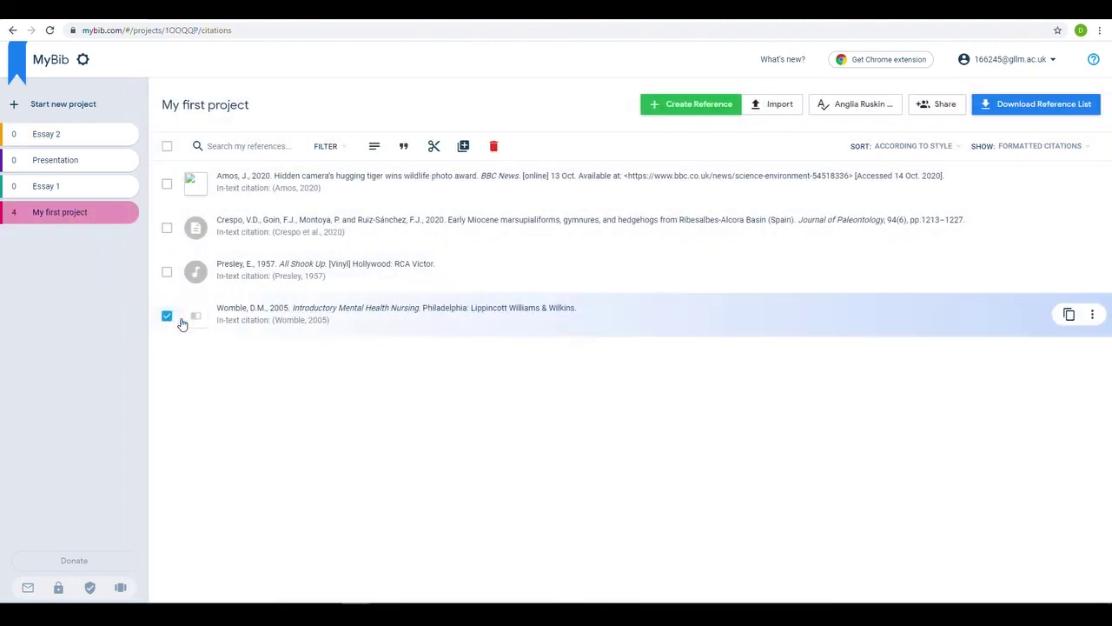
left_click(1092, 313)
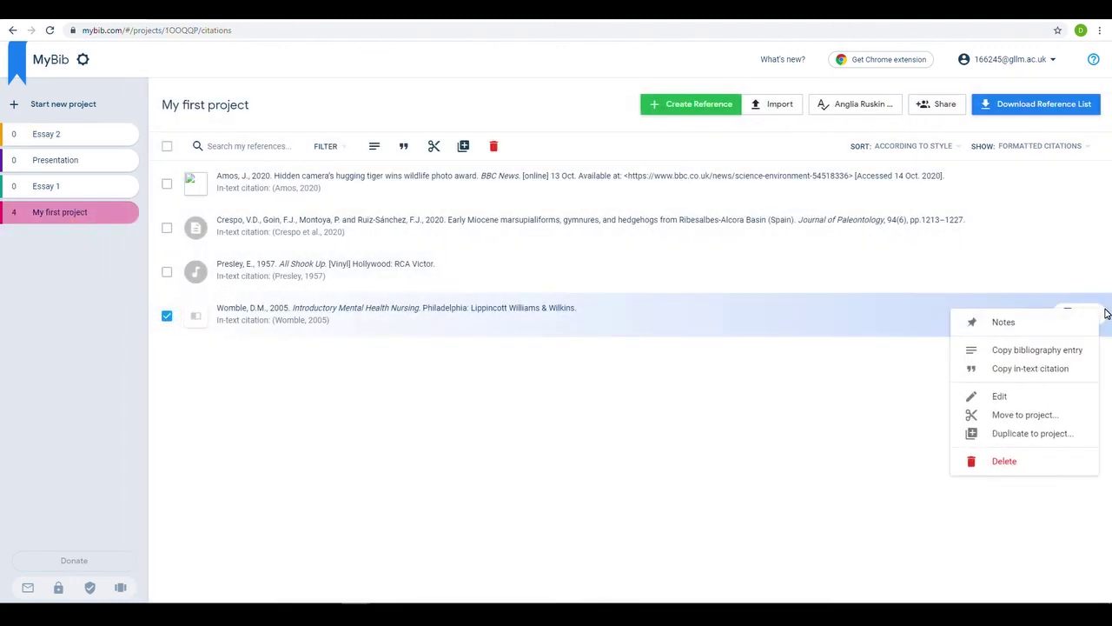
left_click(1017, 416)
left_click(596, 386)
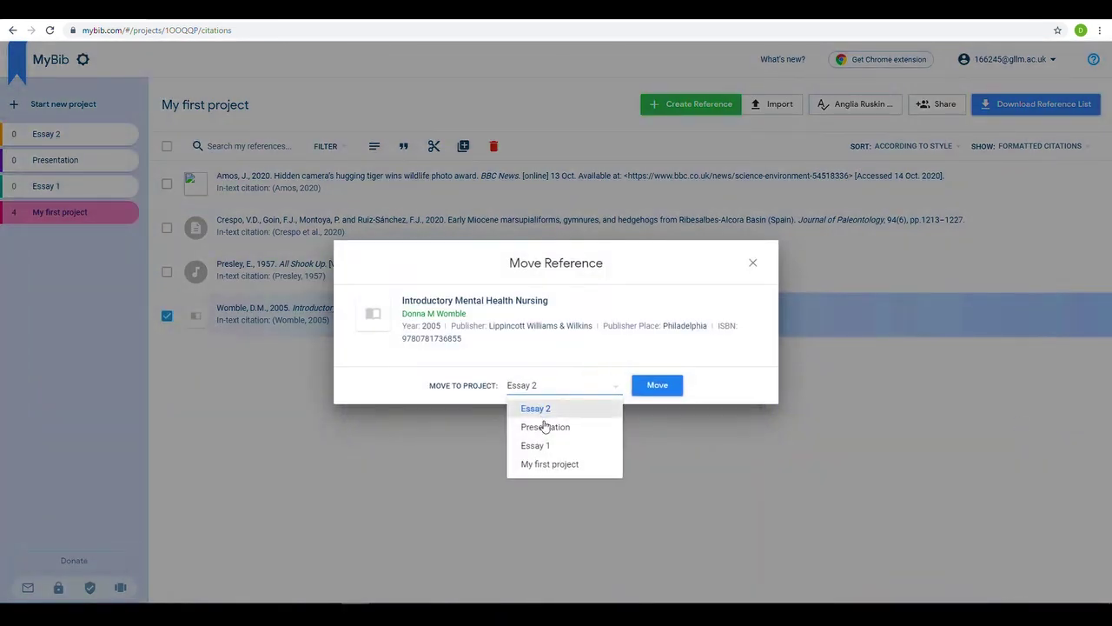
left_click(546, 444)
left_click(653, 390)
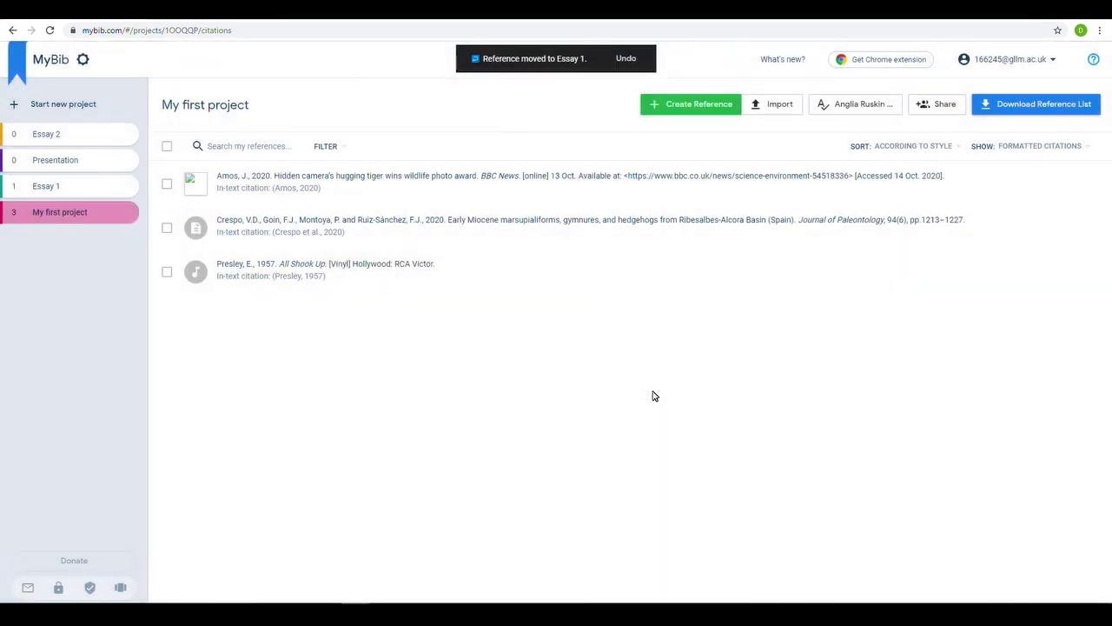
left_click(88, 198)
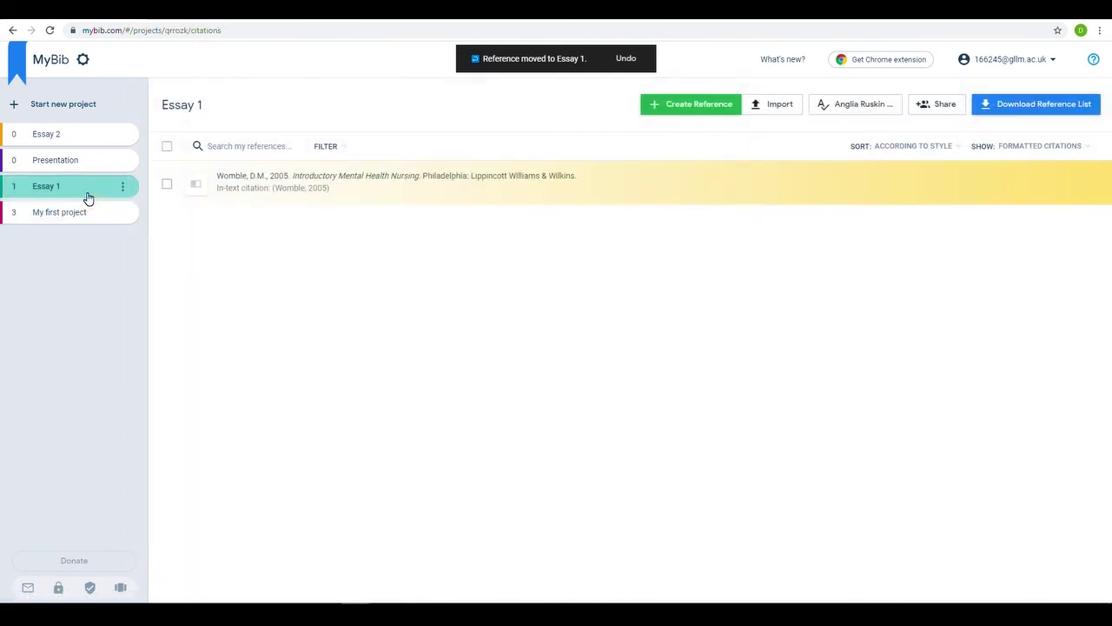
left_click(376, 288)
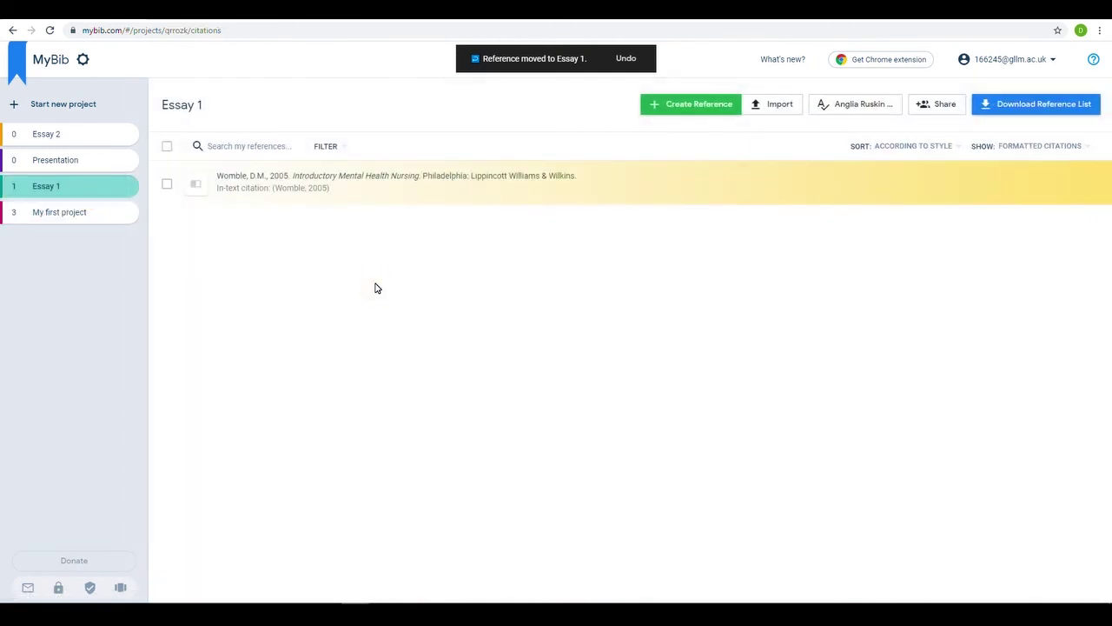